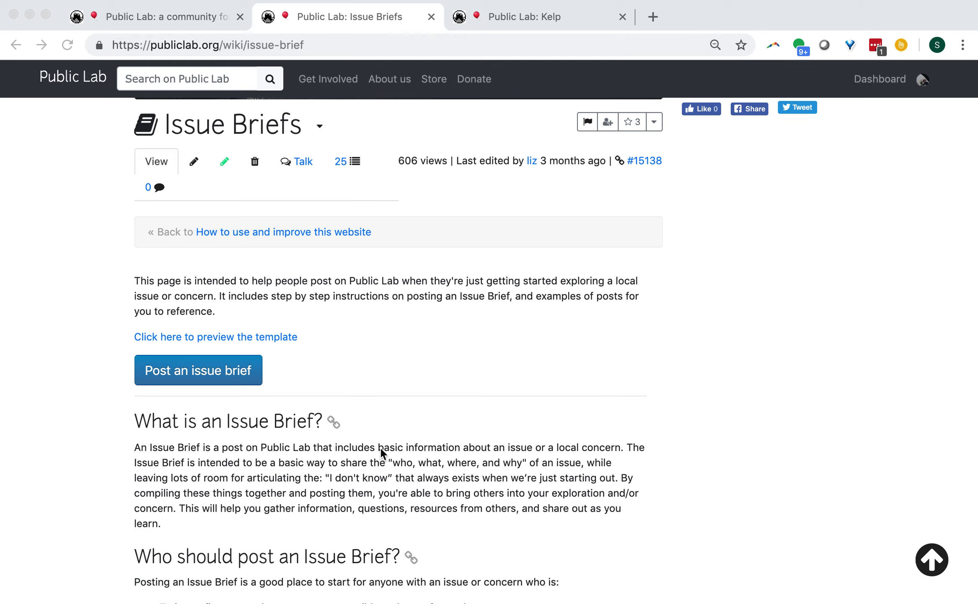
Read the Issue Briefs guidance on what a brief is, how to post and share it, getting help, and anonymous posting.
click(445, 273)
scroll(446, 273, down, 3)
scroll(445, 260, up, 3)
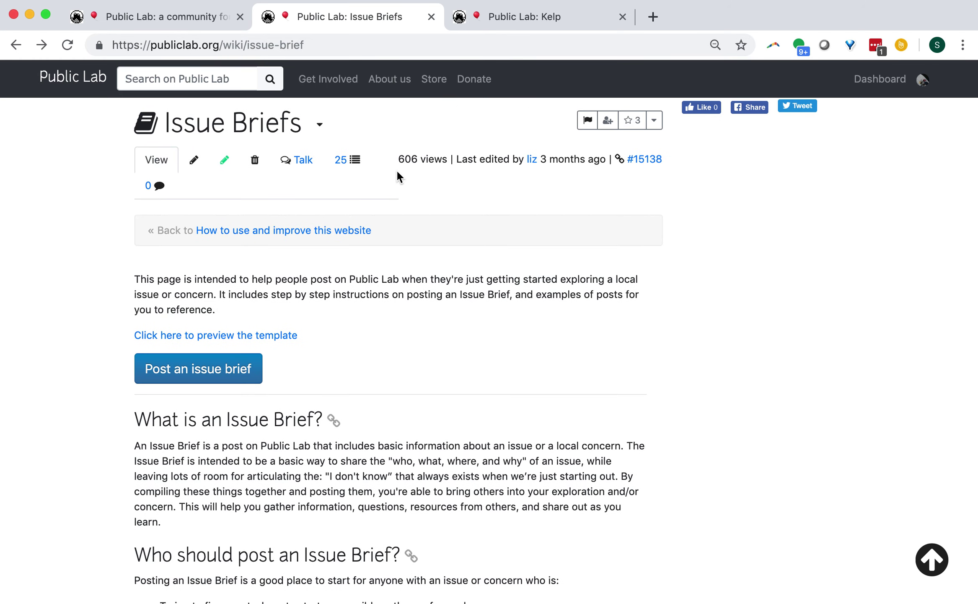
scroll(400, 427, down, 1)
scroll(400, 428, down, 10)
scroll(399, 426, down, 4)
scroll(399, 424, down, 2)
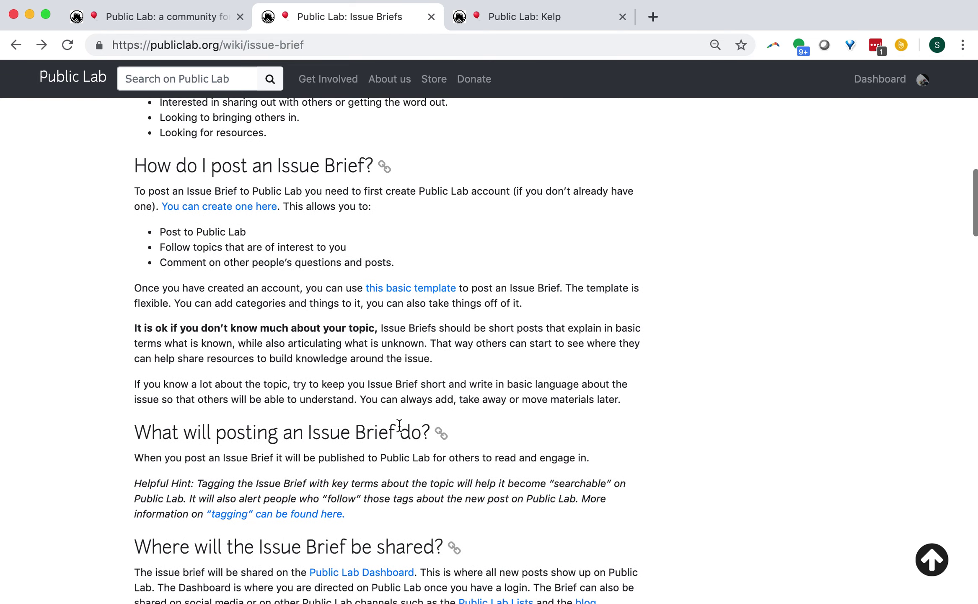
scroll(387, 390, down, 2)
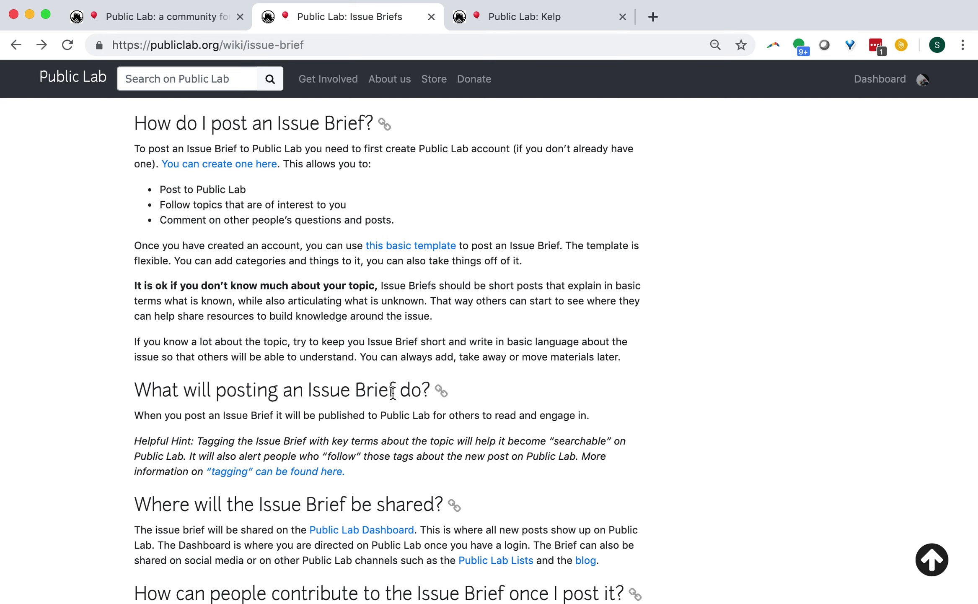
scroll(550, 429, down, 8)
scroll(551, 429, down, 6)
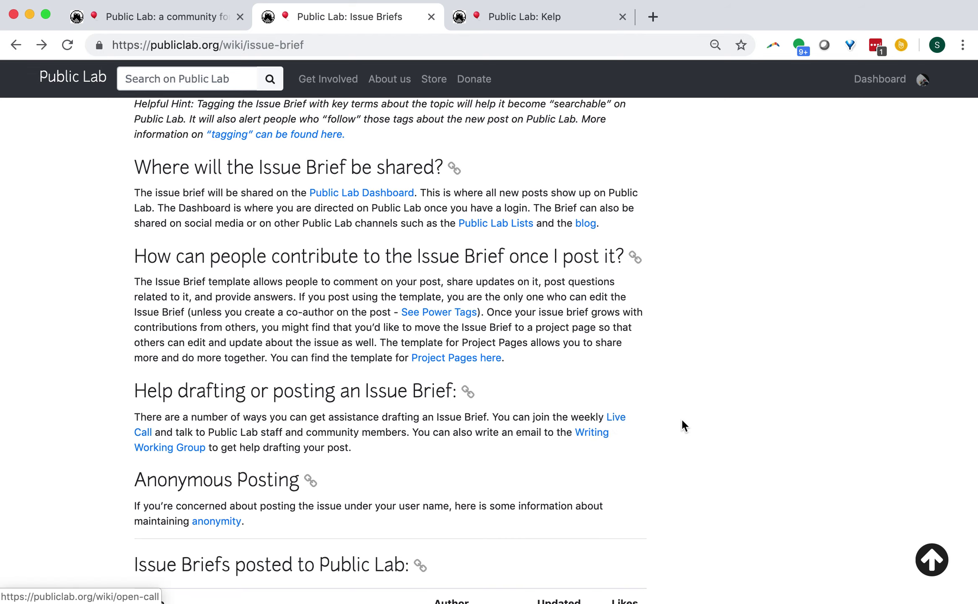
scroll(685, 418, down, 3)
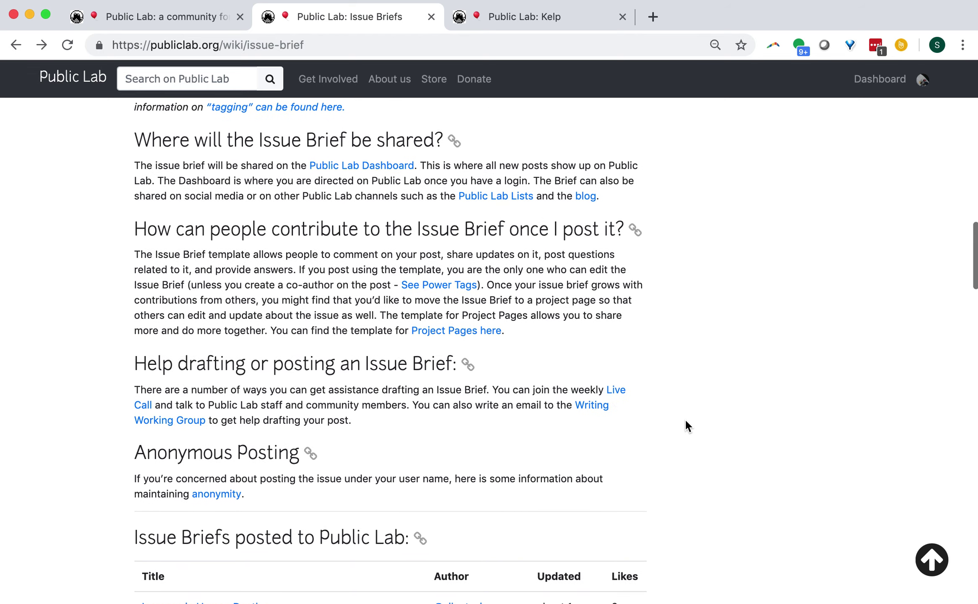
scroll(685, 418, down, 10)
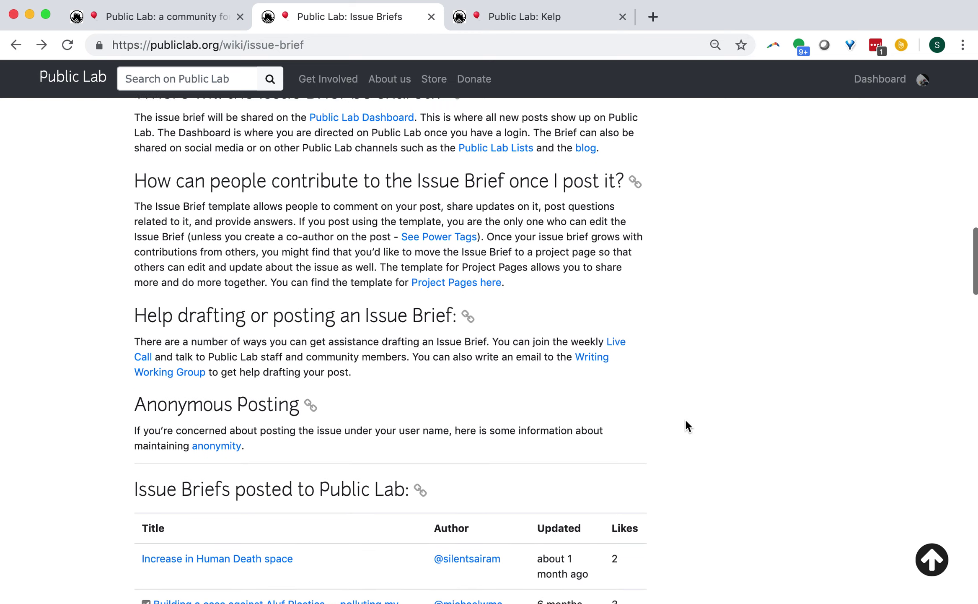
Review the issue briefs posted to Public Lab, the drafting activities, and the example briefs on the Issue Briefs page.
scroll(684, 418, down, 2)
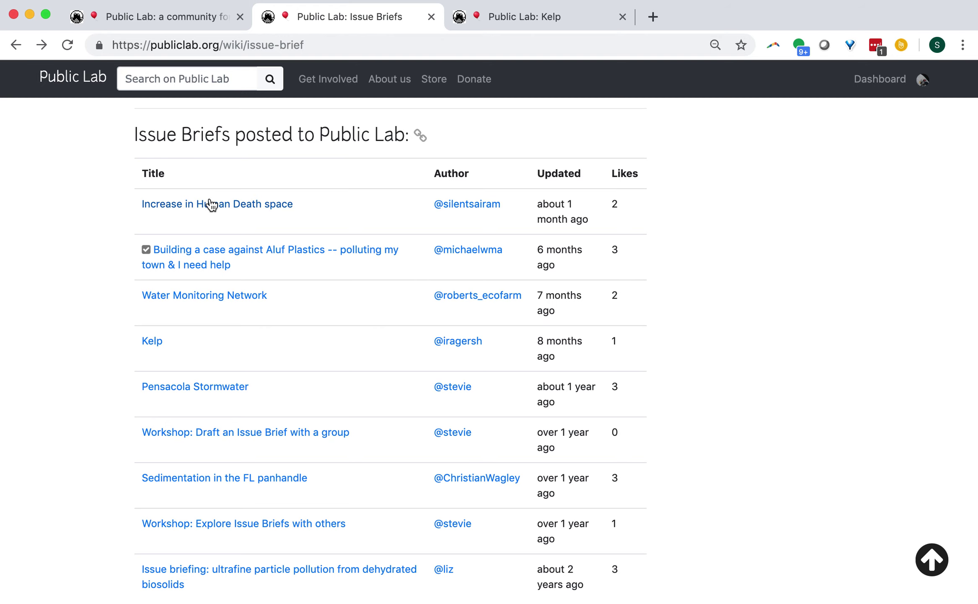
scroll(770, 436, down, 15)
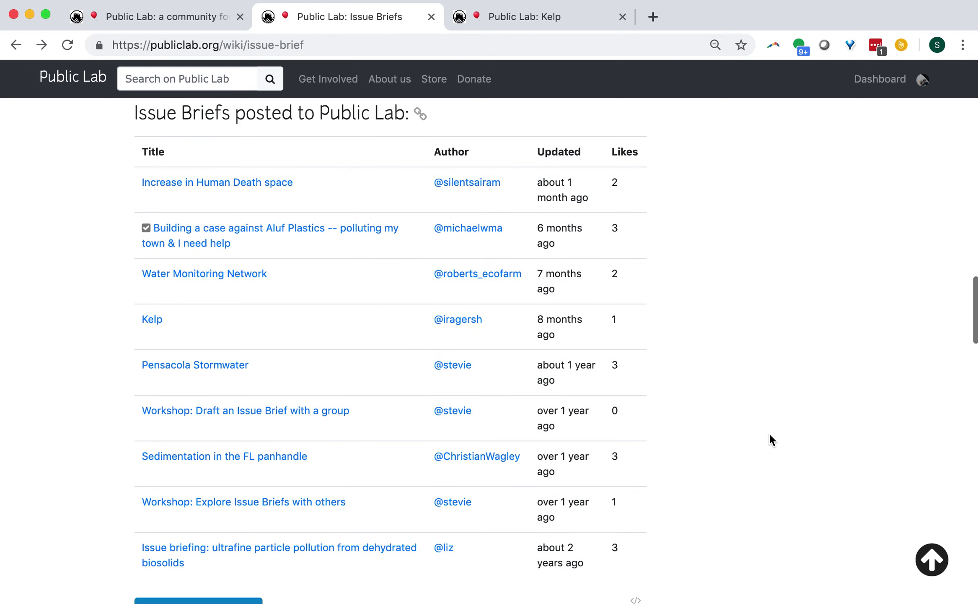
scroll(768, 432, up, 1)
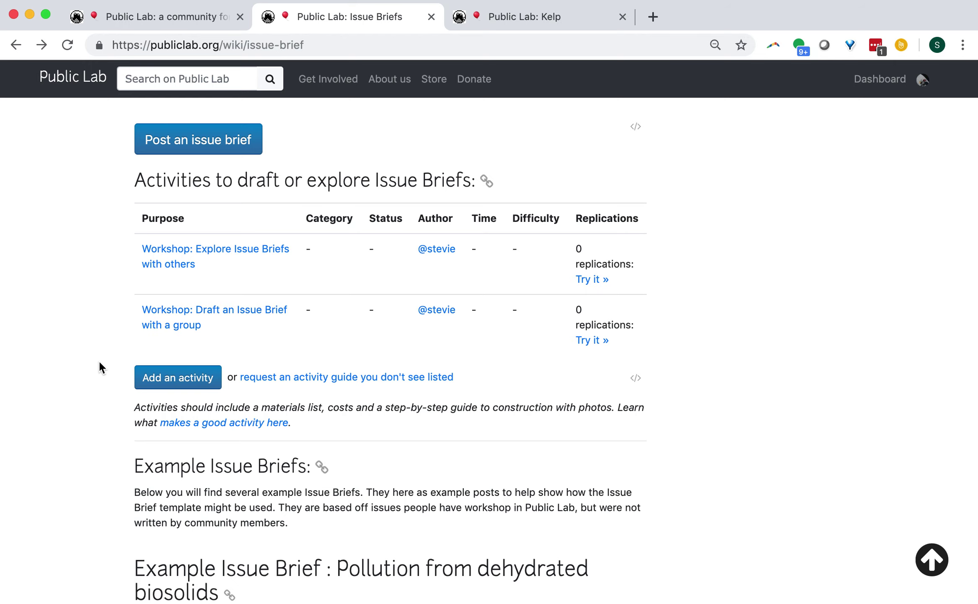
scroll(99, 362, down, 2)
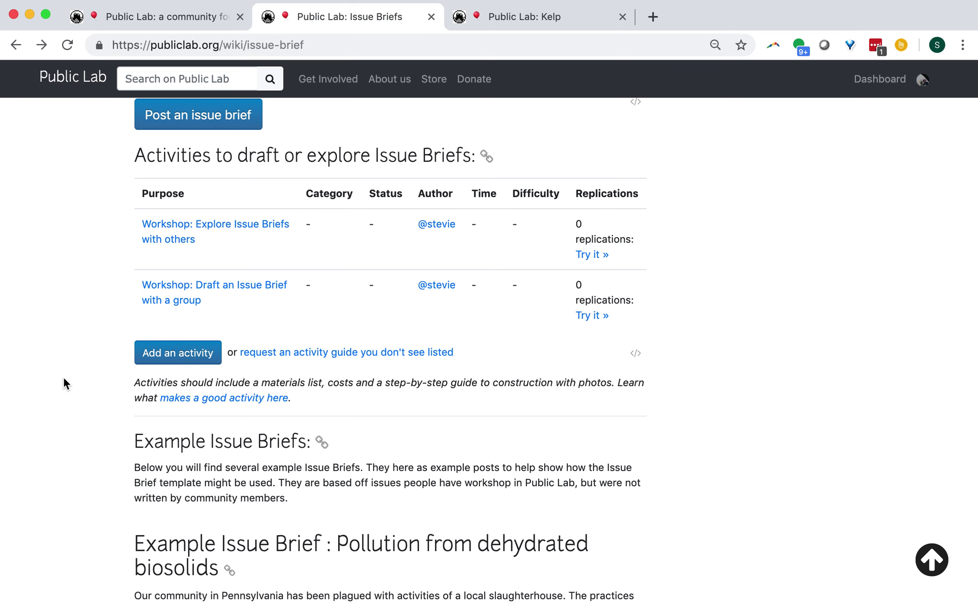
scroll(63, 376, down, 5)
scroll(64, 379, down, 2)
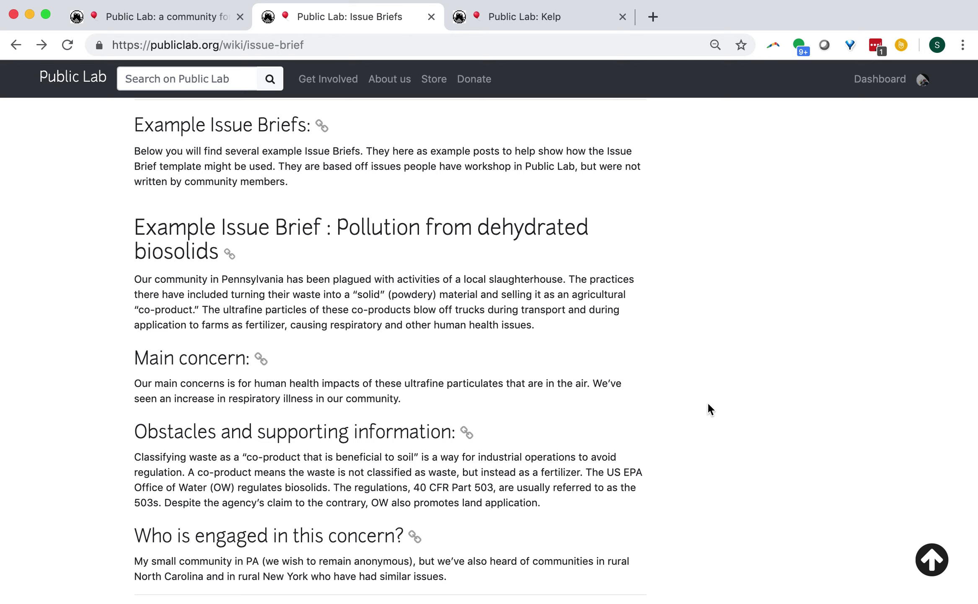
scroll(702, 400, down, 5)
scroll(702, 400, up, 2)
scroll(702, 401, down, 2)
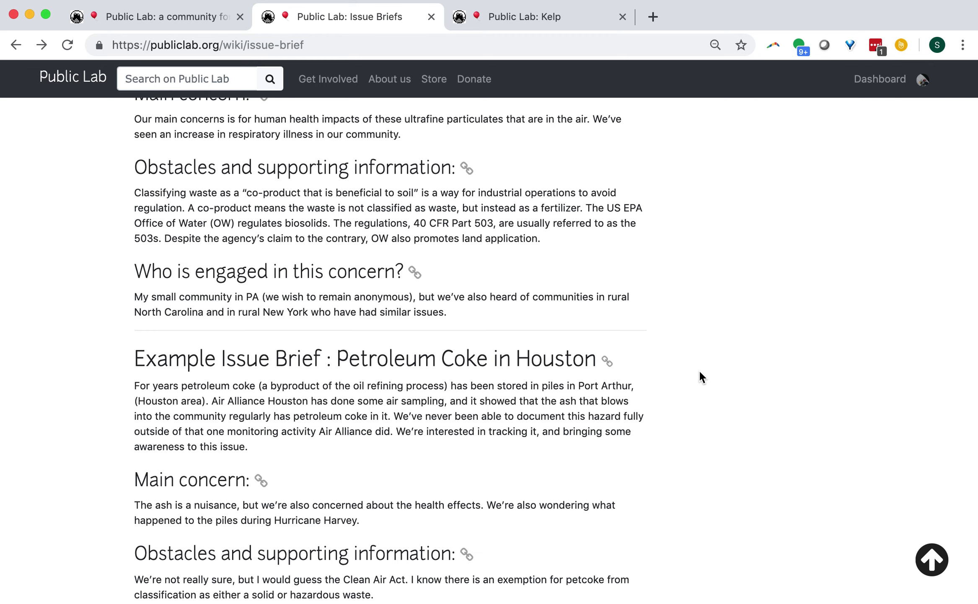
scroll(699, 373, down, 6)
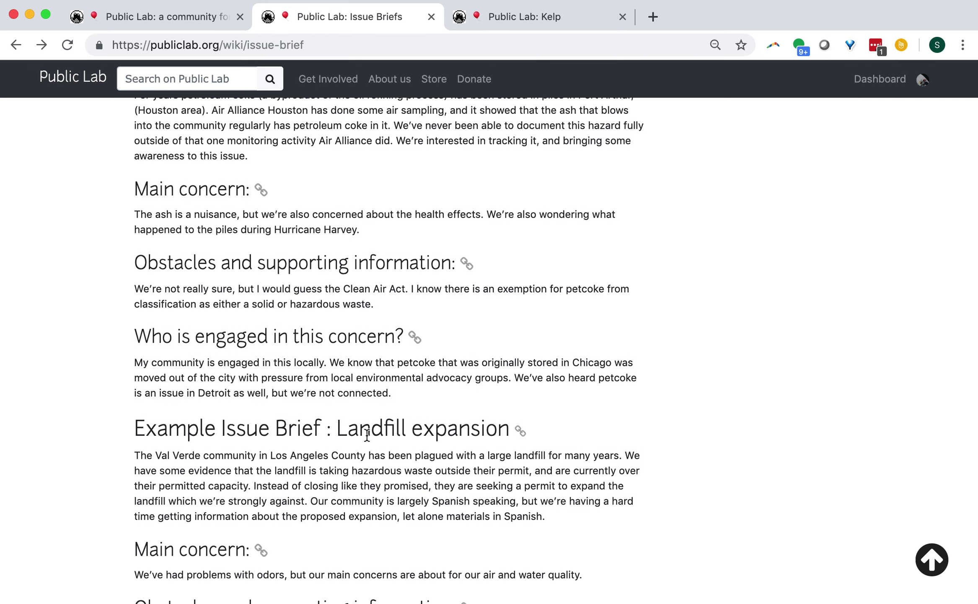
Start a new issue brief post from the introduction of the Issue Briefs page.
scroll(665, 331, up, 15)
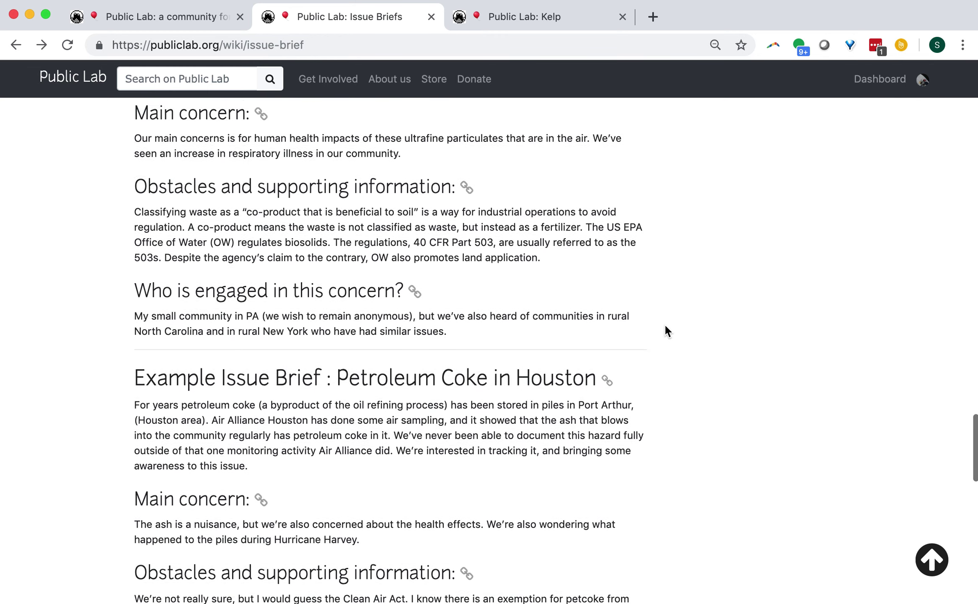
scroll(666, 330, up, 5)
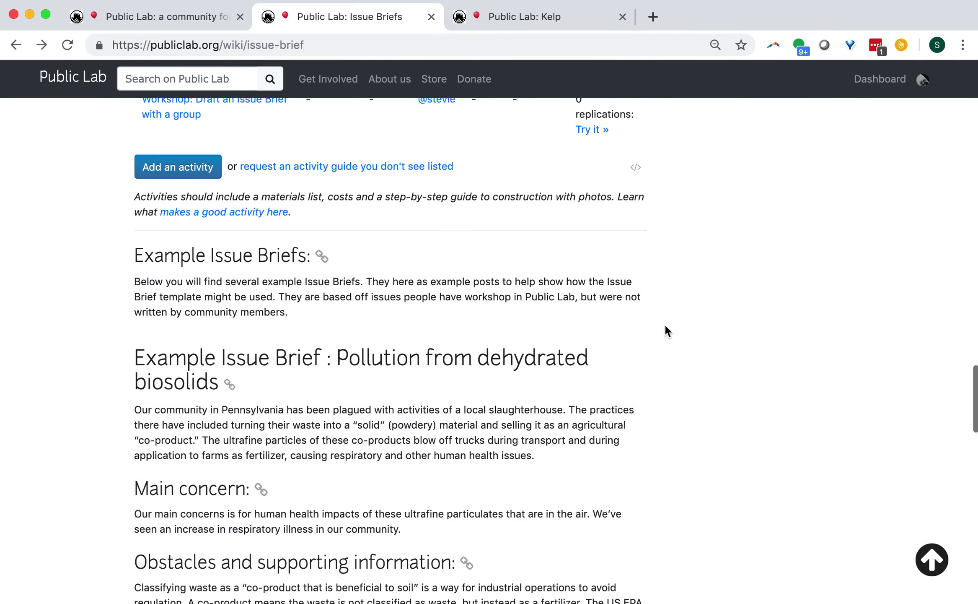
scroll(666, 331, up, 16)
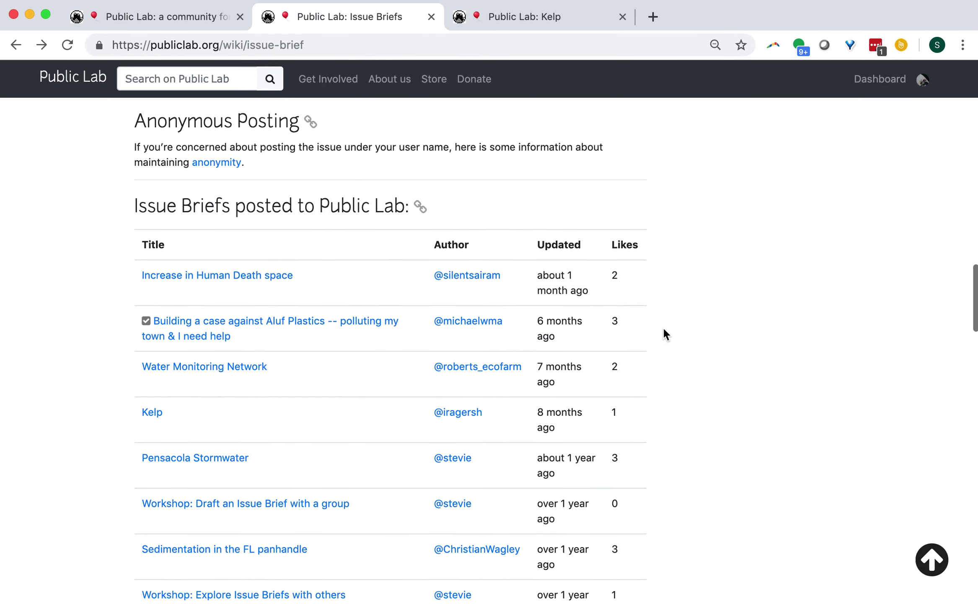
scroll(665, 333, up, 11)
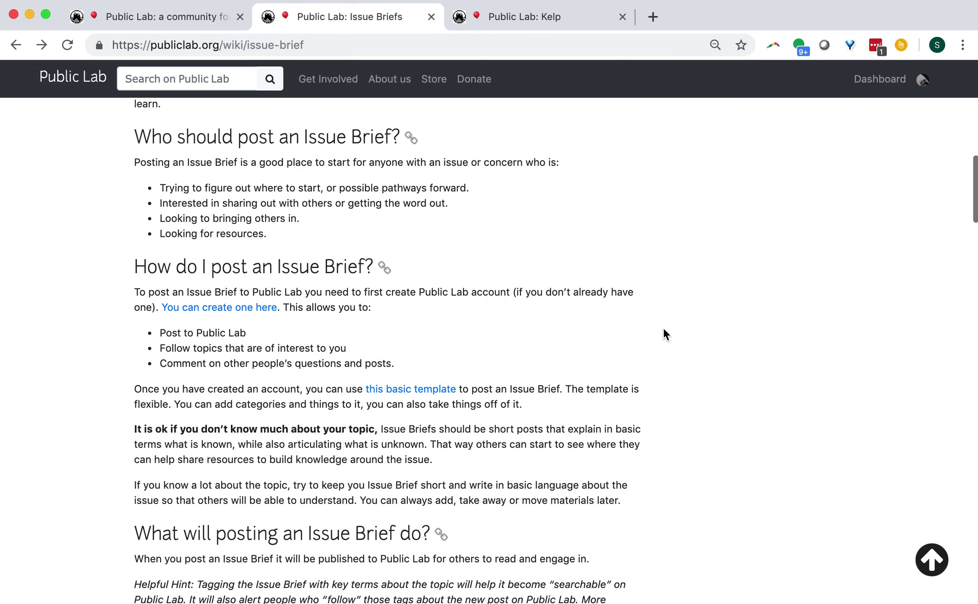
scroll(666, 334, up, 3)
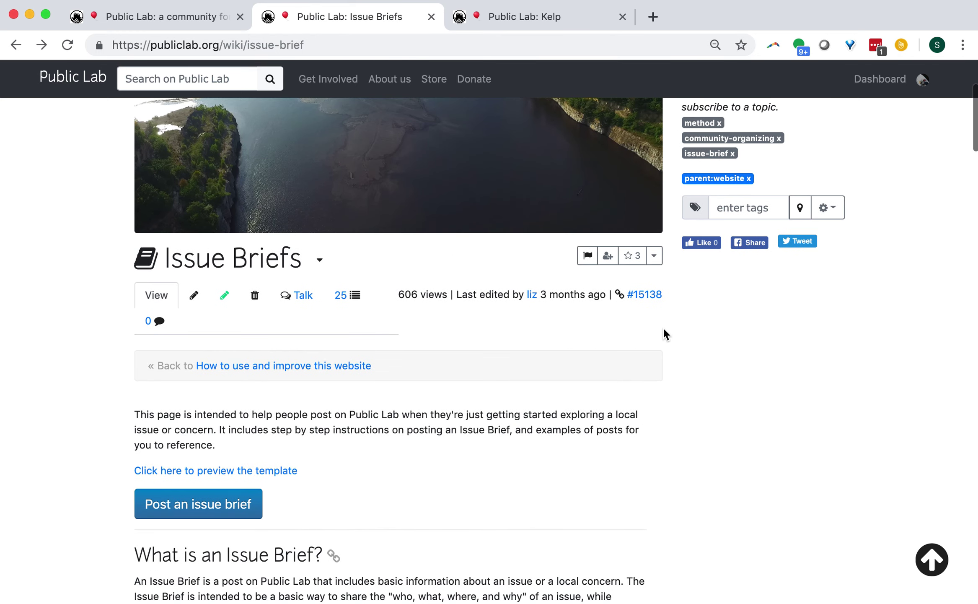
click(214, 505)
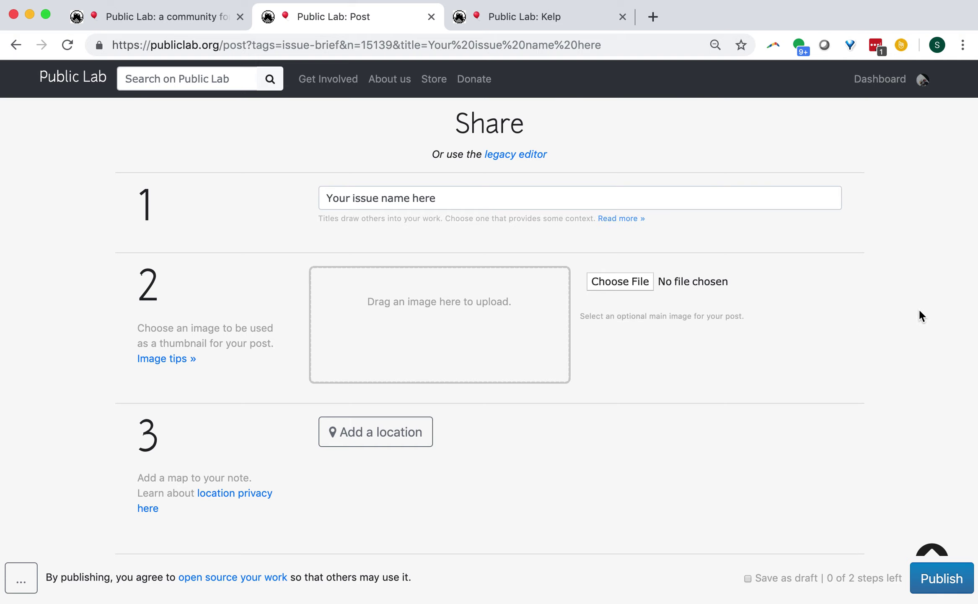
Look through the post form's title, image, location and templated body sections.
scroll(894, 415, down, 3)
scroll(895, 418, up, 3)
scroll(894, 419, down, 2)
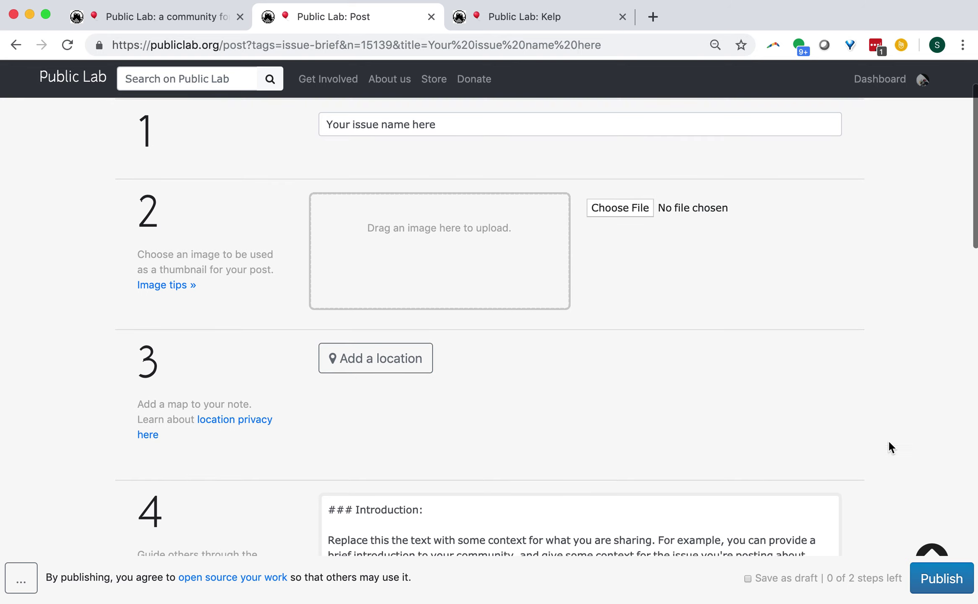
scroll(732, 372, up, 3)
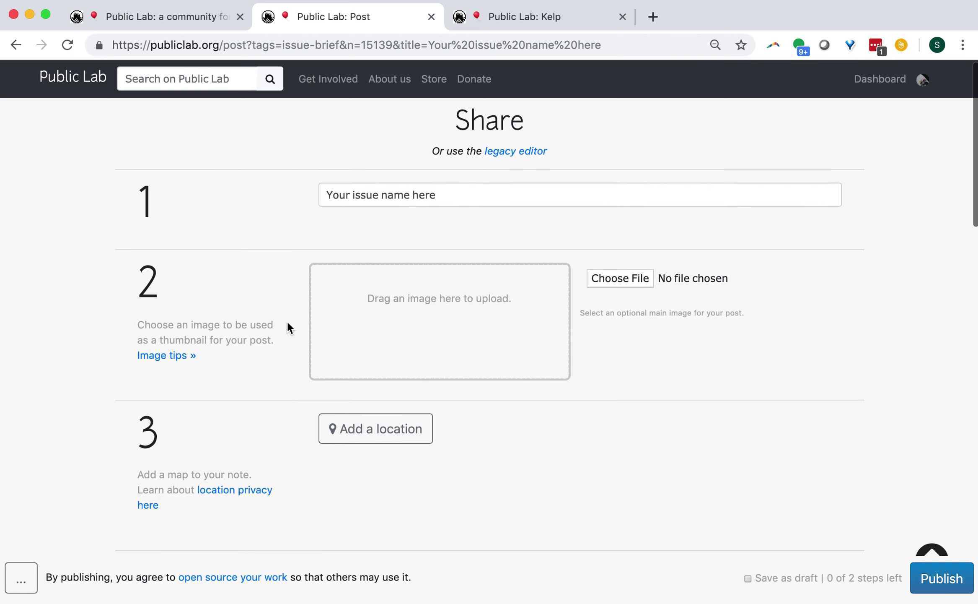
scroll(288, 325, down, 5)
scroll(288, 326, down, 7)
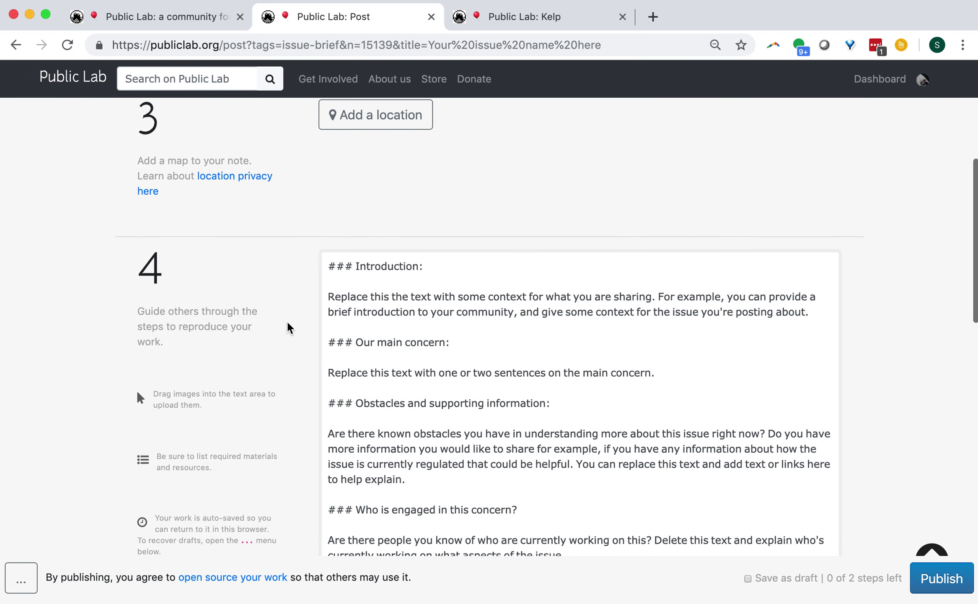
scroll(287, 325, down, 1)
scroll(287, 327, up, 2)
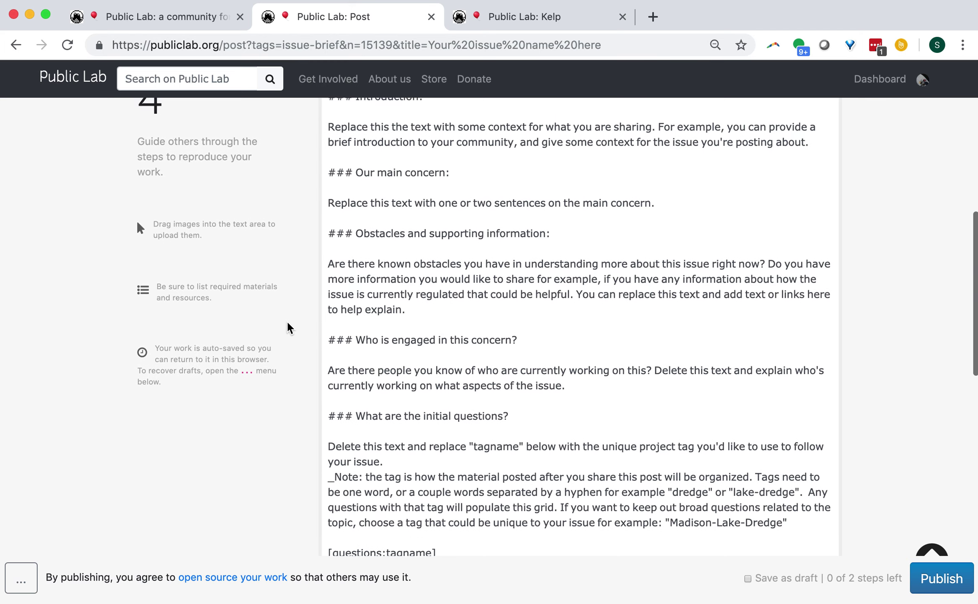
scroll(403, 182, up, 11)
scroll(404, 182, up, 2)
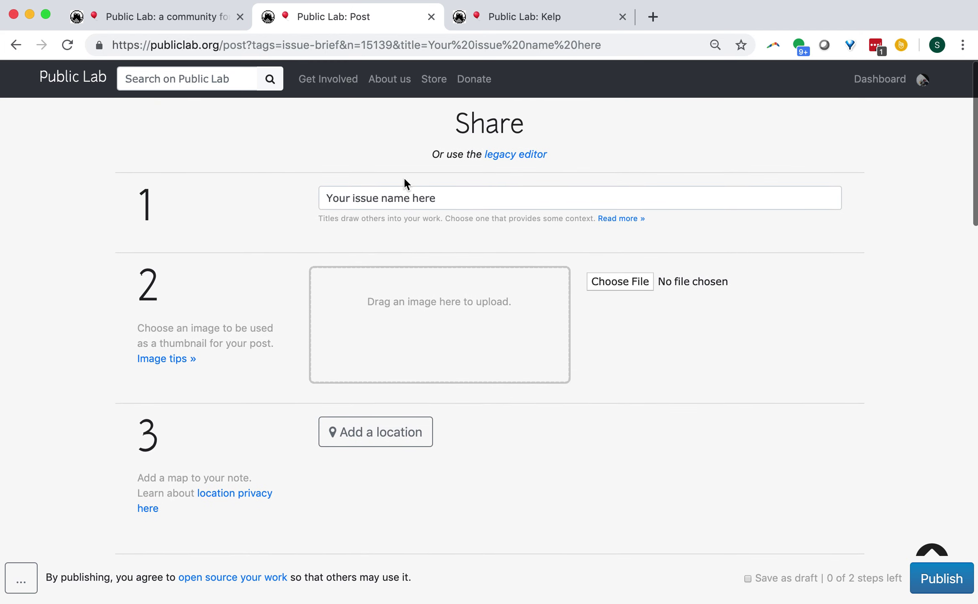
Examine the placeholder title, the main image and location sections, and the start of the templated body.
double_click(330, 195)
click(369, 195)
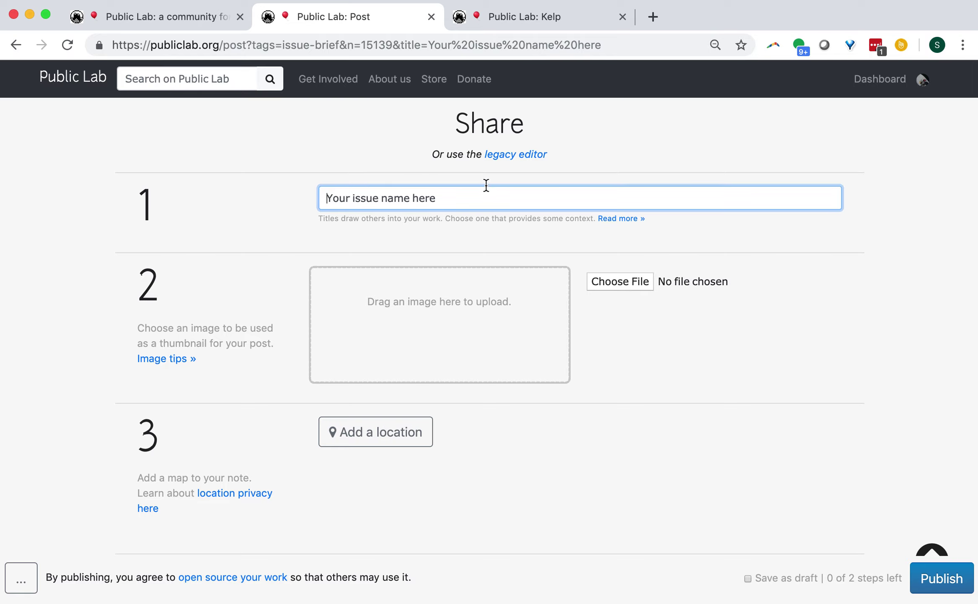
triple_click(493, 199)
double_click(493, 200)
triple_click(493, 200)
click(493, 200)
scroll(493, 200, down, 6)
scroll(493, 200, up, 4)
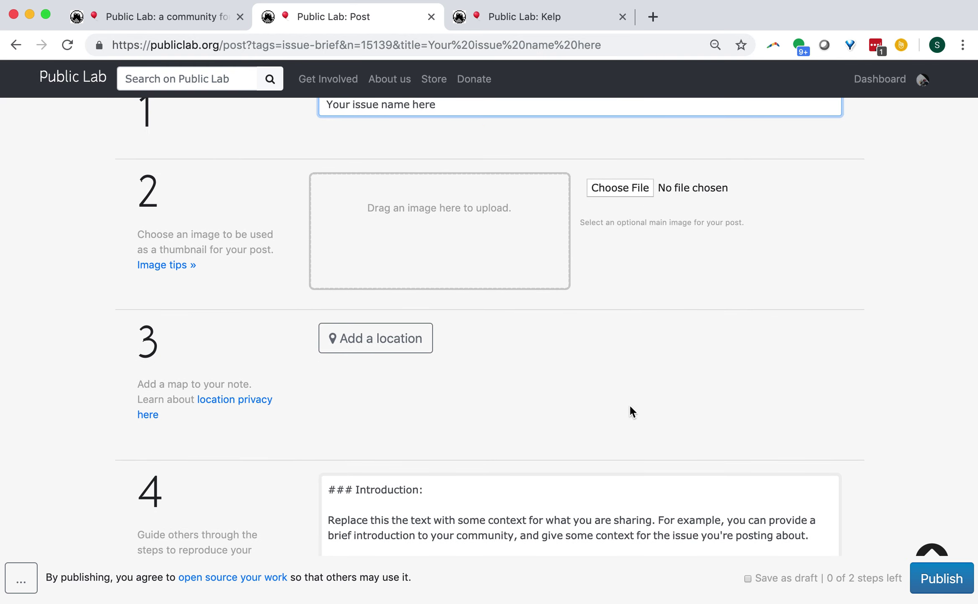
scroll(625, 407, down, 2)
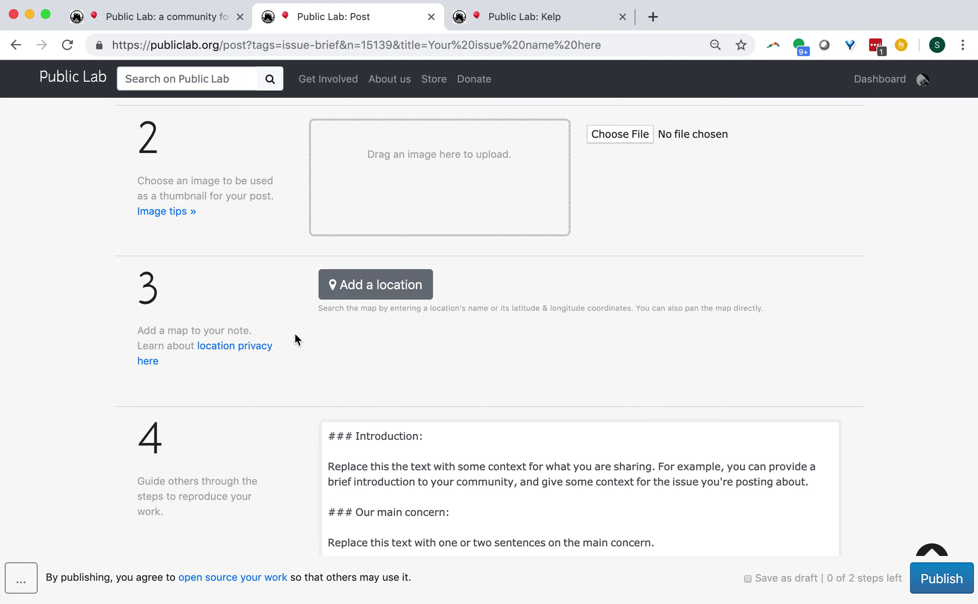
scroll(246, 441, down, 8)
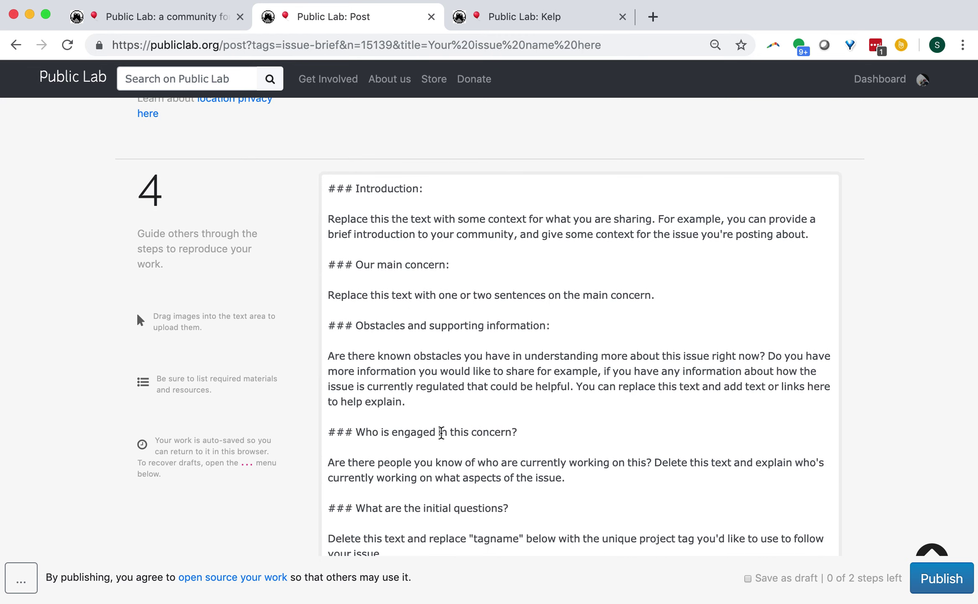
Highlight the ### heading markers for Introduction and Our main concern, and the Introduction heading line, in the body text.
drag(326, 189, 354, 188)
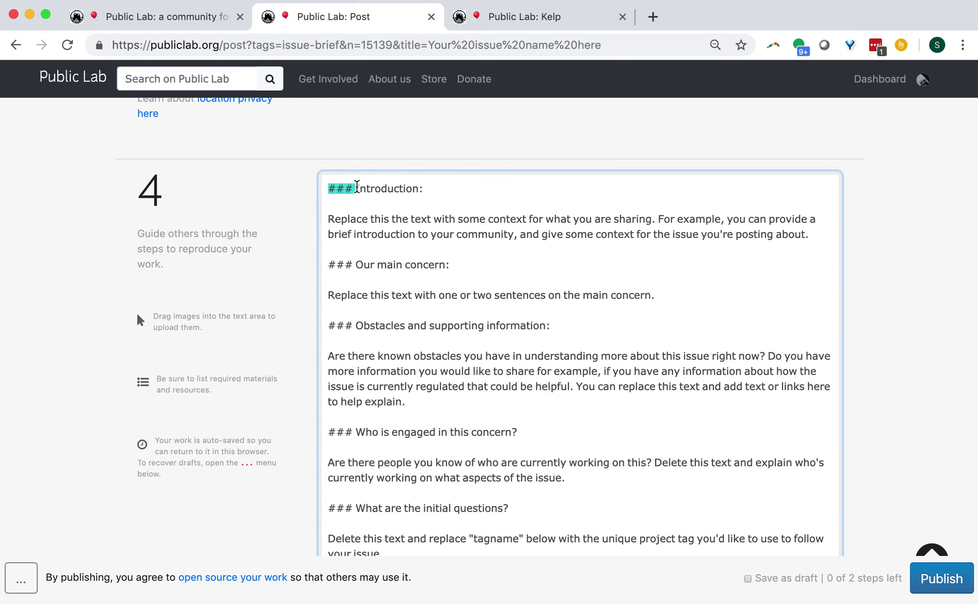
click(328, 264)
drag(329, 264, 362, 264)
drag(332, 189, 429, 191)
Replace the placeholder paragraph under Introduction with the sample text VVVVVVFFFF followed by line breaks.
click(328, 228)
drag(332, 217, 692, 229)
click(691, 230)
drag(329, 217, 439, 243)
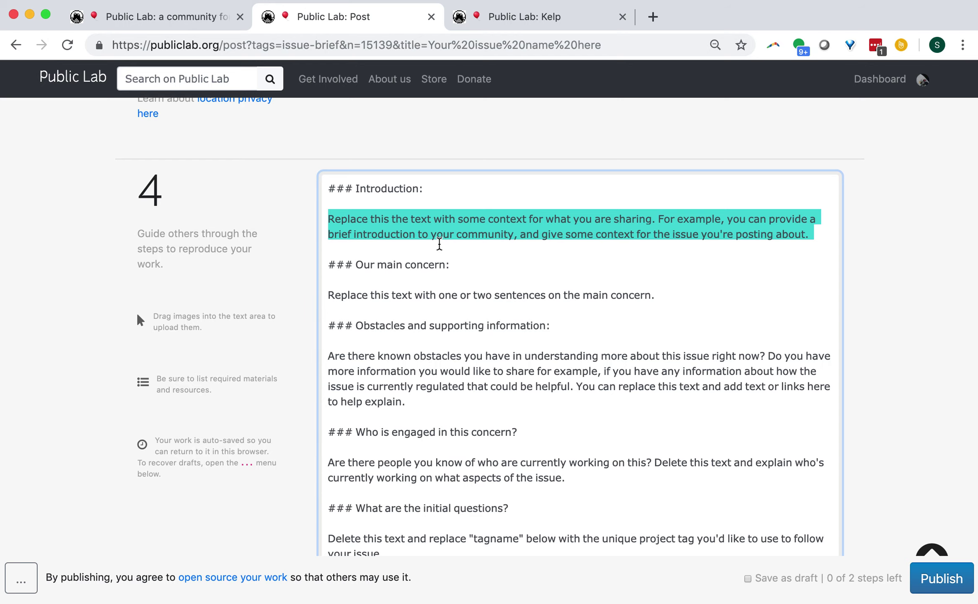
text(VVVV)
text(FFFF)
key(Return)
key(Return)
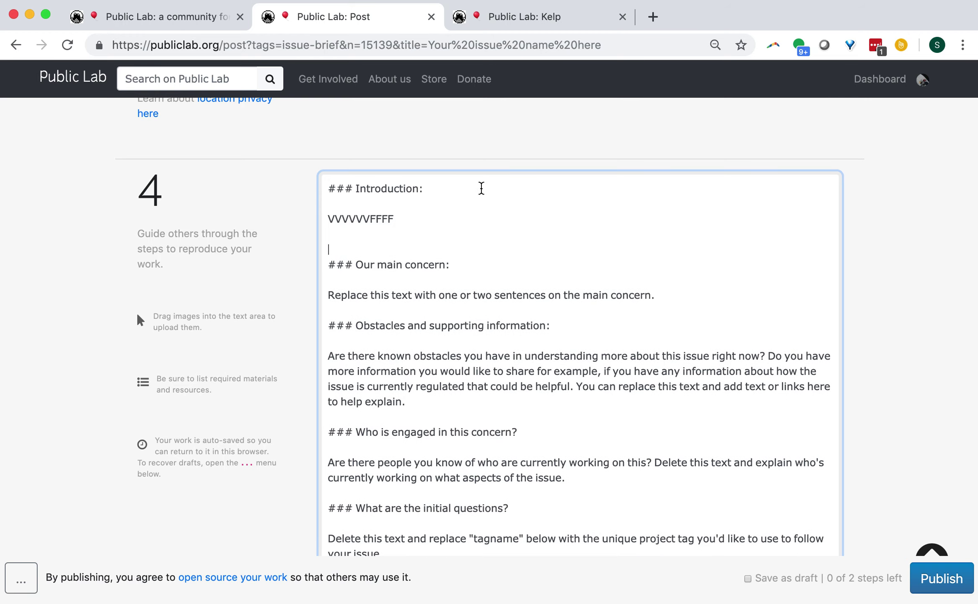
Replace the placeholder sentence under Our main concern with the sample text GHGH.
drag(328, 295, 657, 292)
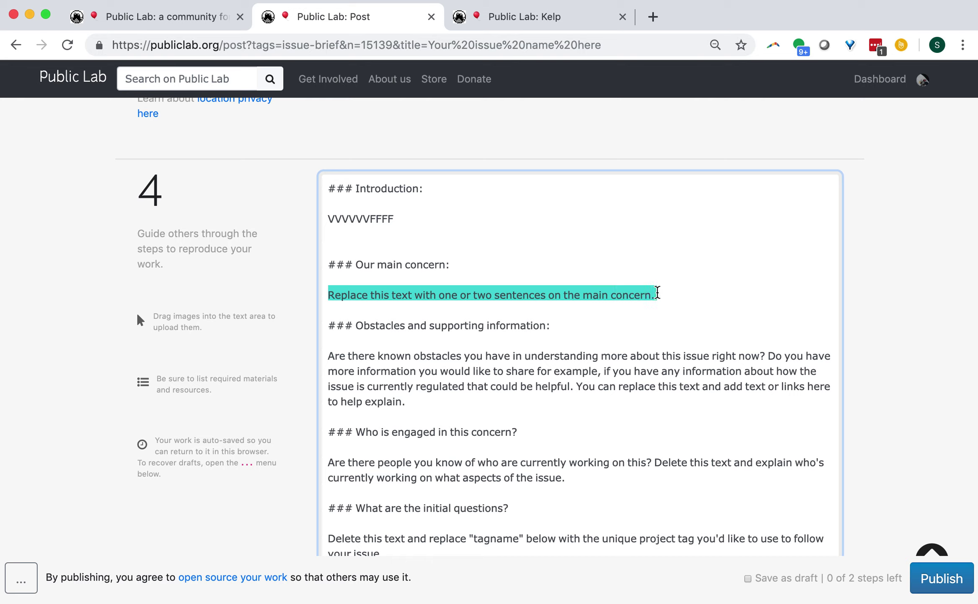
text(GHGH)
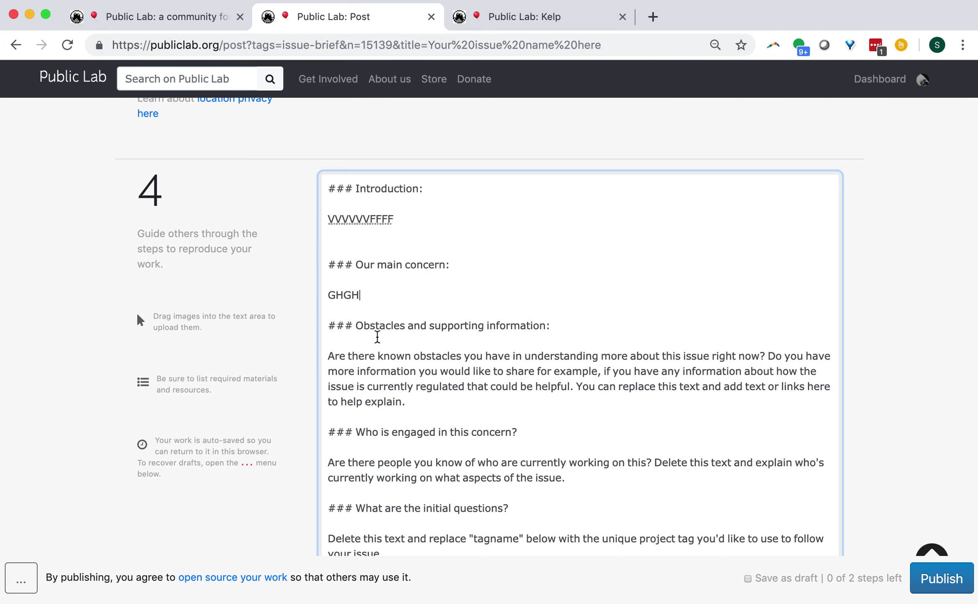
Highlight the heading text Our main concern in the body template.
scroll(424, 359, down, 3)
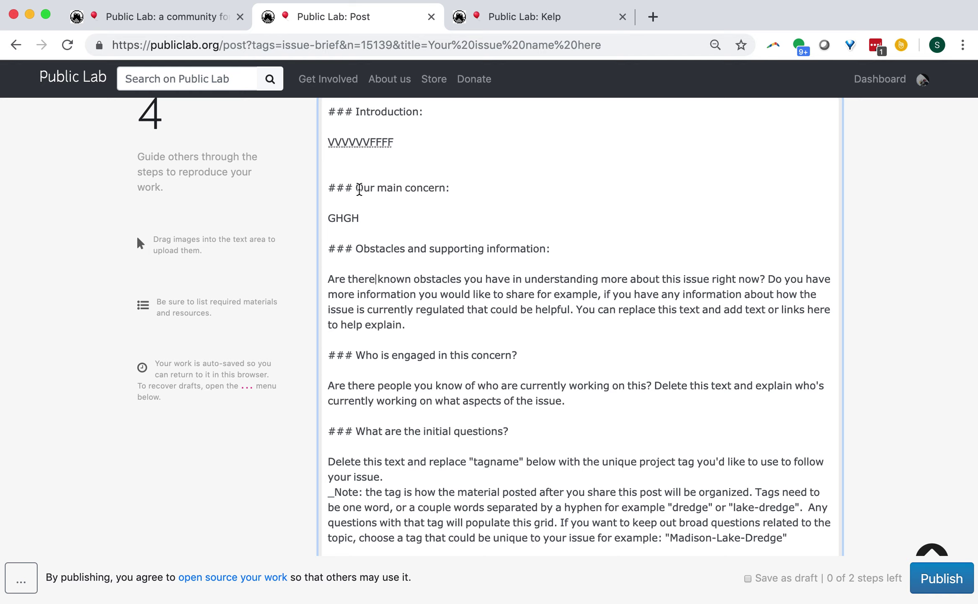
drag(356, 187, 446, 186)
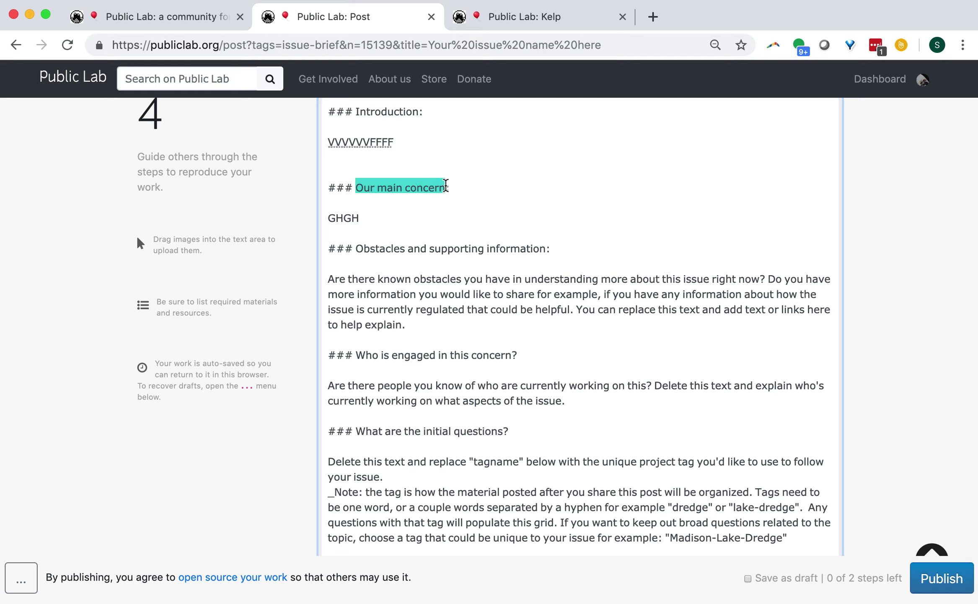
click(446, 186)
Delete the Our main concern heading together with its GHGH text, undo the deletion, and highlight the restored heading.
drag(336, 187, 326, 187)
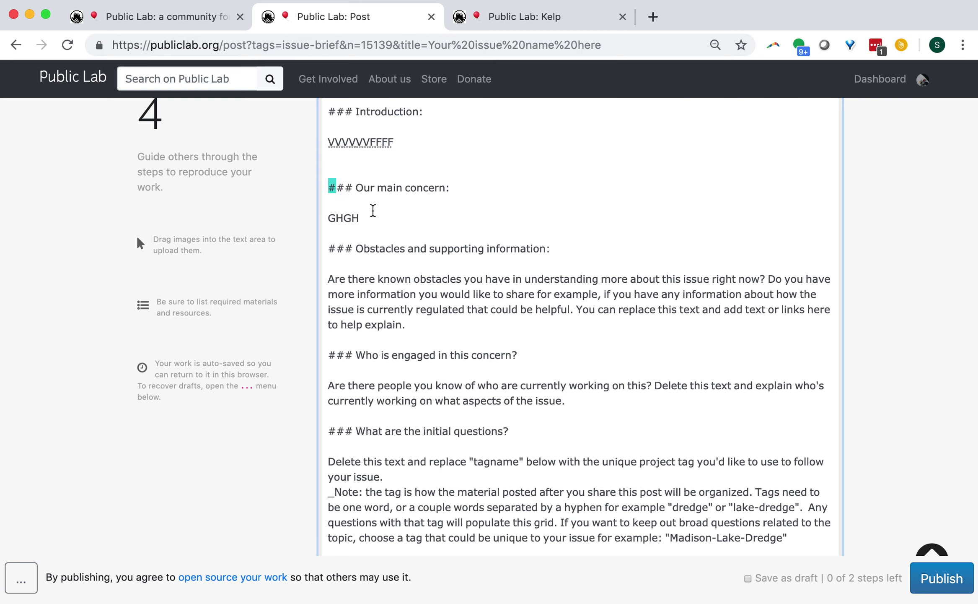
drag(373, 210, 391, 220)
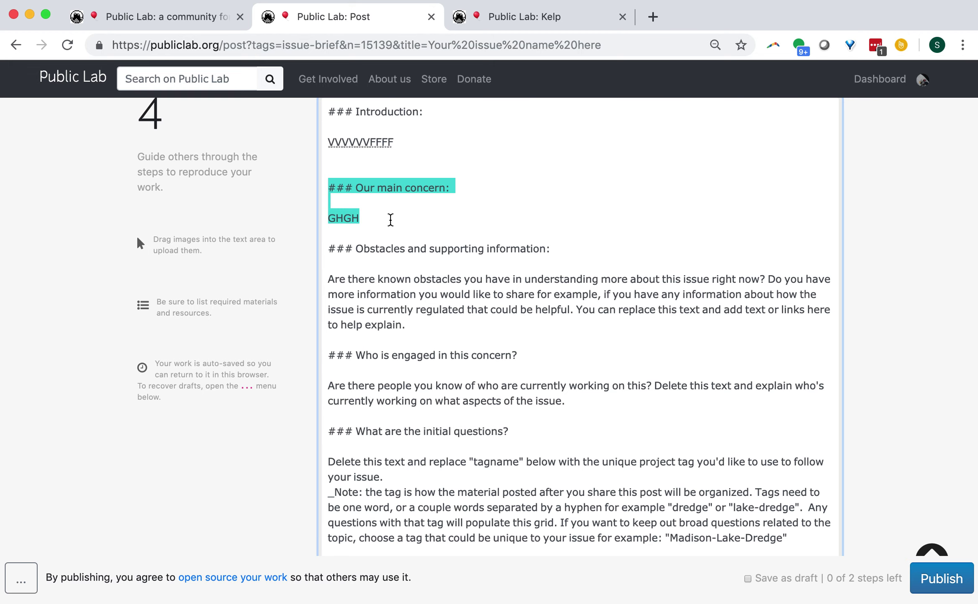
key(BackSpace)
key(super+z)
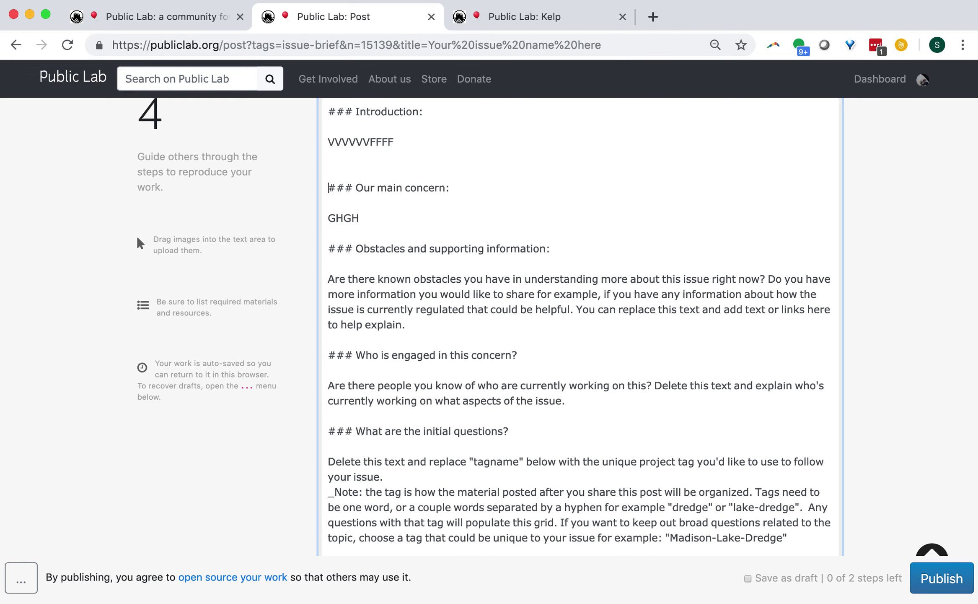
drag(355, 188, 475, 189)
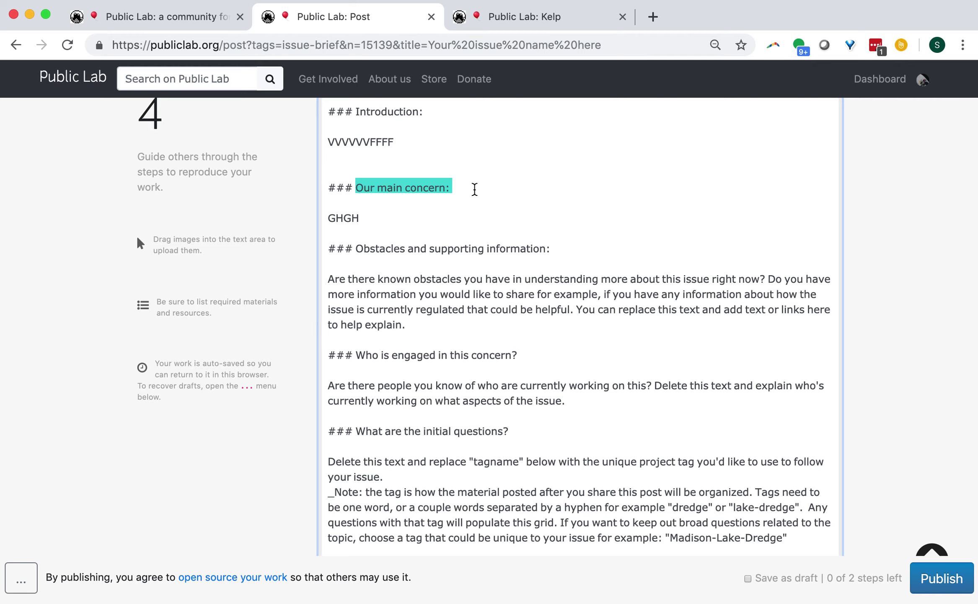
click(475, 189)
Add a new section heading reading ### NAME on its own line below the GHGH text.
click(389, 216)
key(Return)
key(Return)
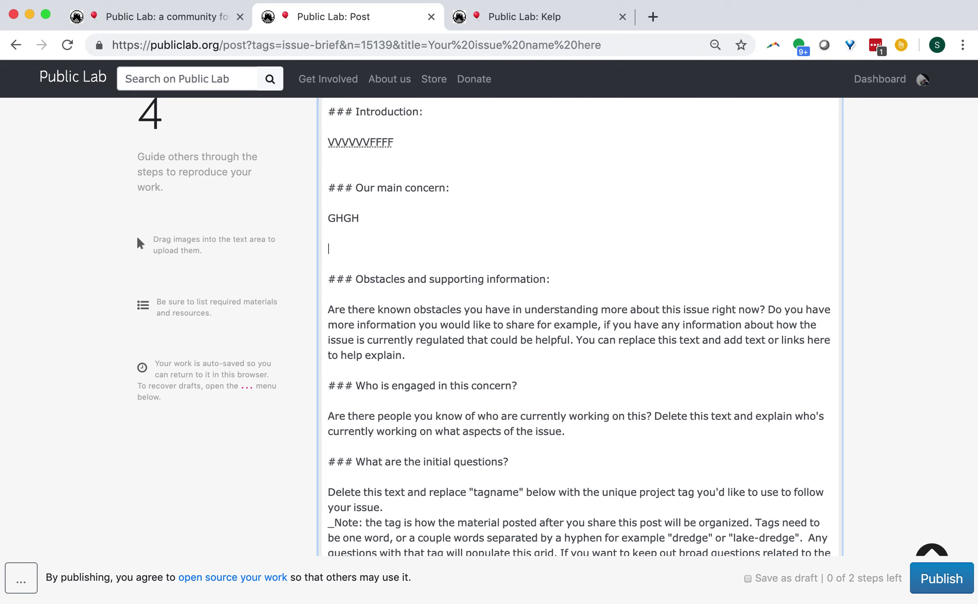
text(### NAME)
drag(355, 246, 400, 245)
click(400, 245)
key(Return)
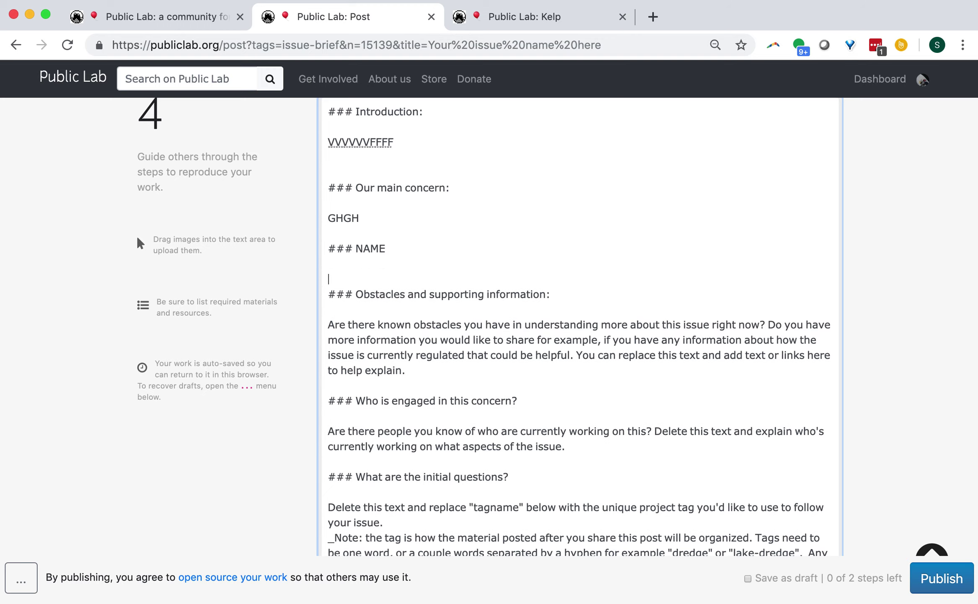
Remove the ### NAME heading and its extra line breaks from below the GHGH text.
key(BackSpace)
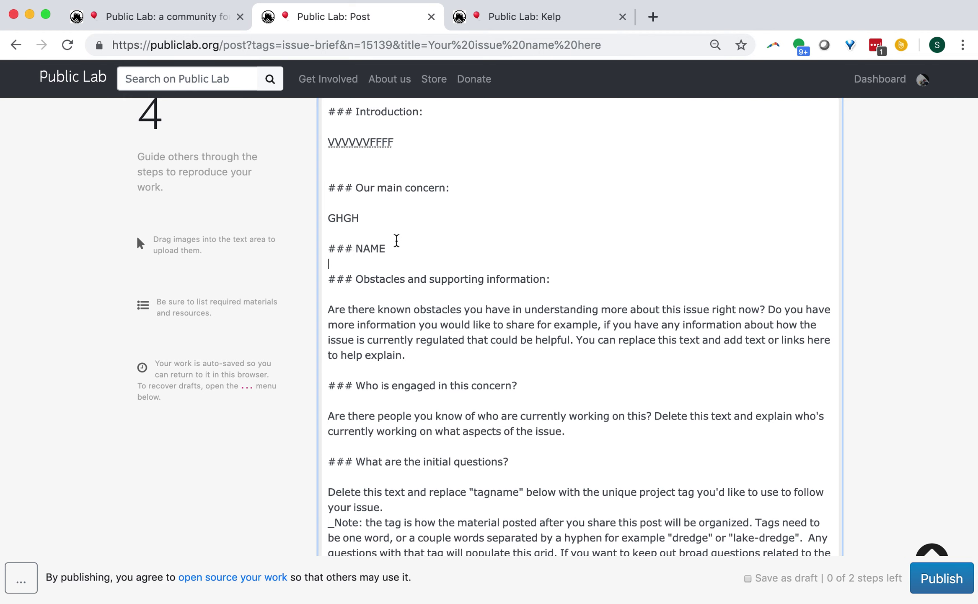
shift+click(327, 227)
key(BackSpace)
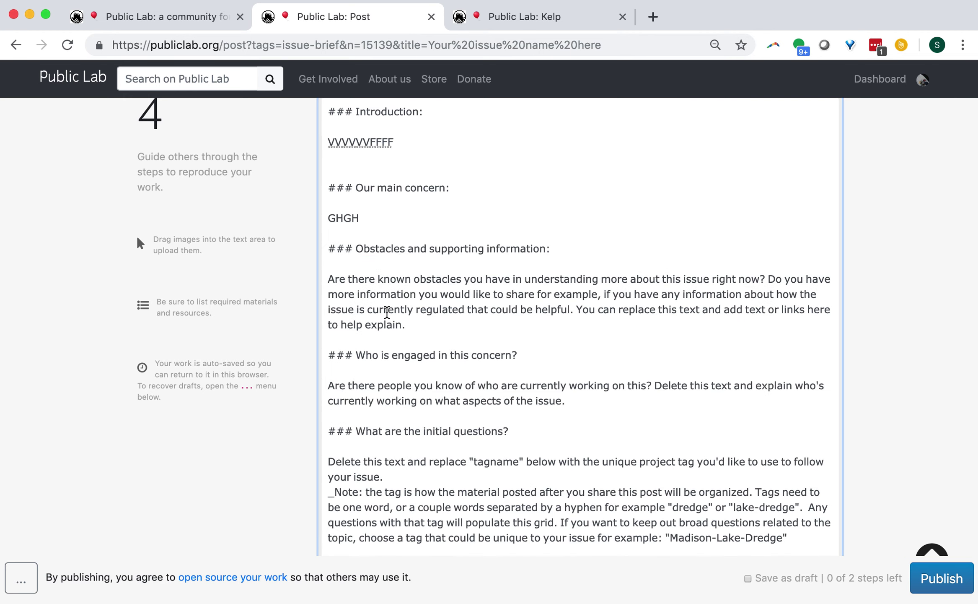
Add a divider line of seven hyphens directly below the placeholder paragraph under Who is engaged in this concern.
scroll(388, 314, down, 2)
click(341, 338)
click(570, 329)
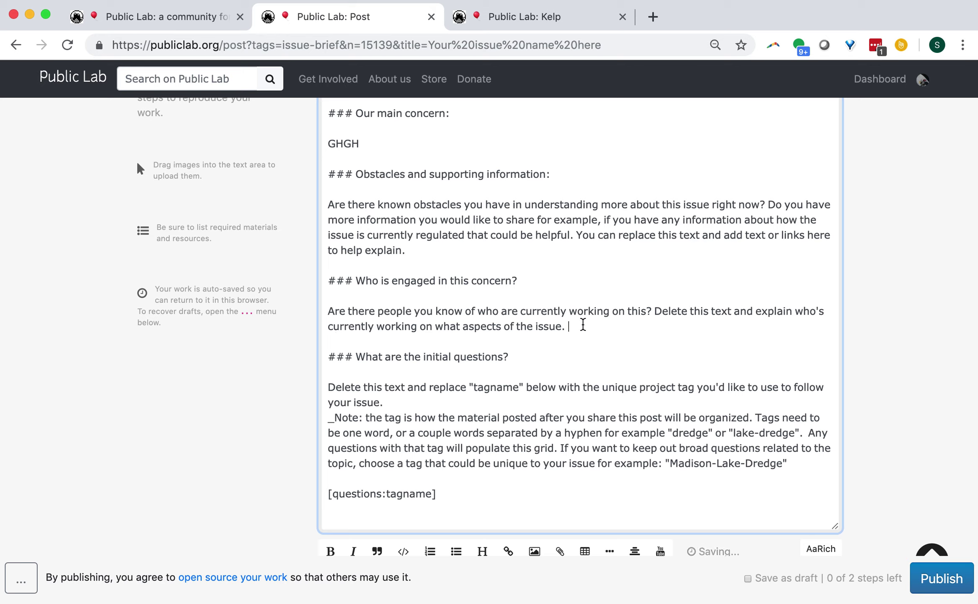
key(Return)
text(-------)
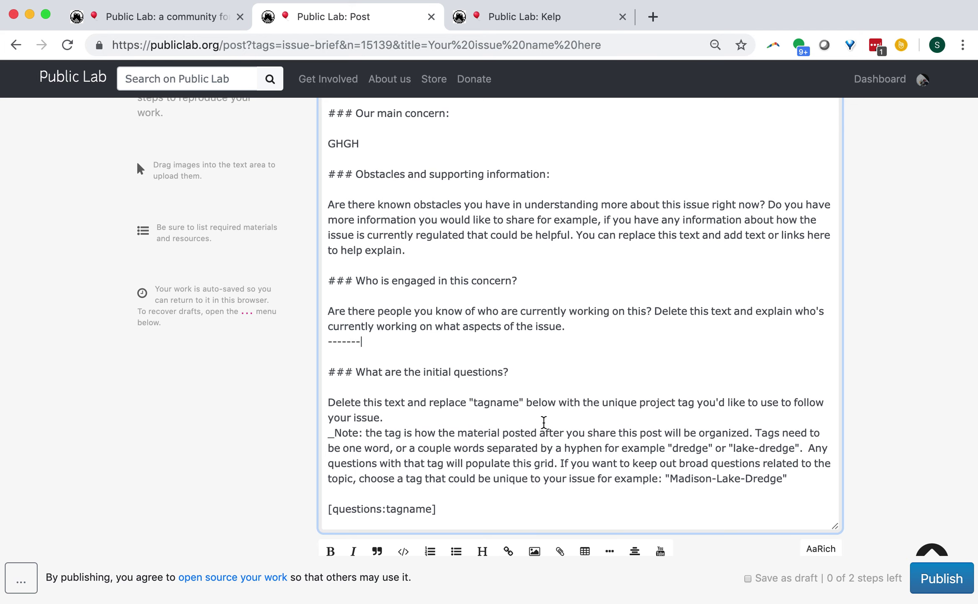
Examine the sections above and below the hyphen divider line, highlighting the divider in the body text.
scroll(426, 319, up, 5)
scroll(426, 319, down, 5)
scroll(425, 315, down, 2)
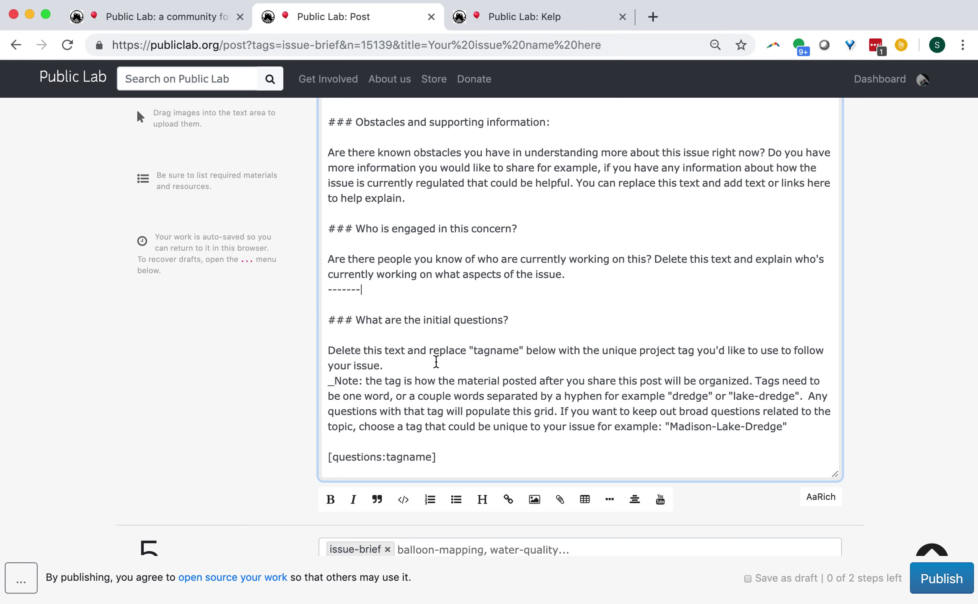
scroll(436, 361, down, 2)
click(328, 251)
drag(328, 252, 395, 256)
scroll(395, 257, up, 6)
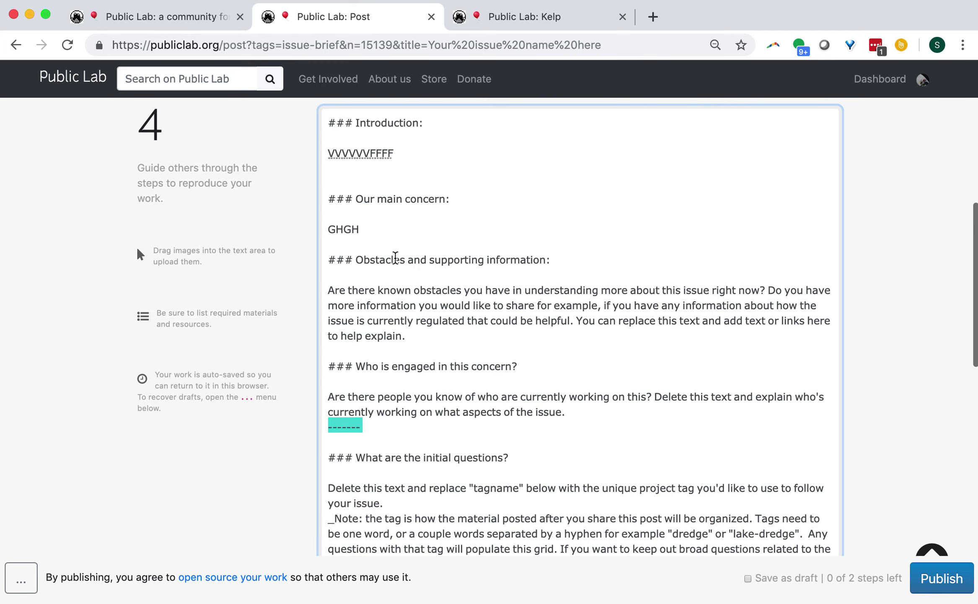
scroll(395, 257, down, 5)
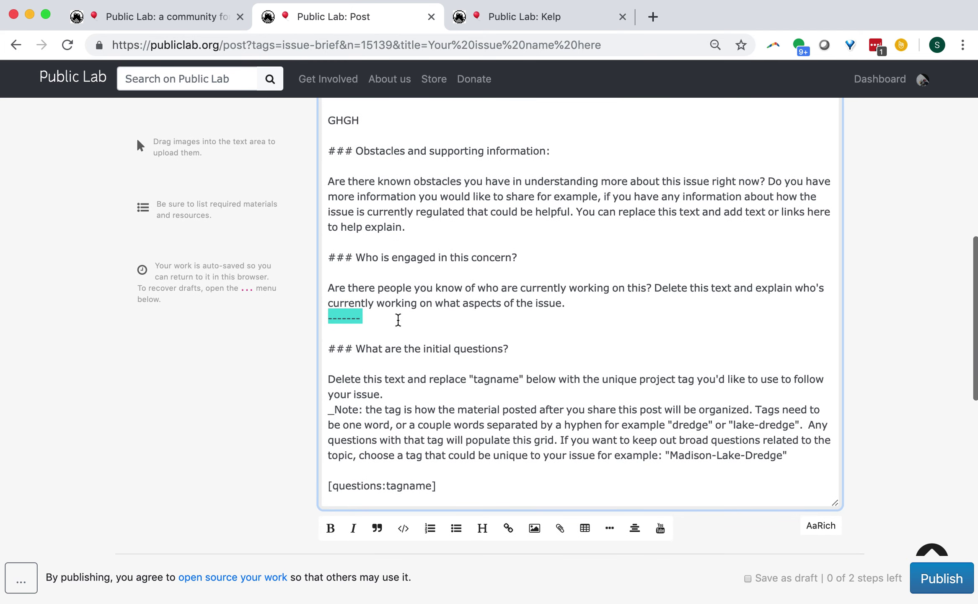
scroll(398, 334, down, 2)
Examine the What are the initial questions section, highlighting its instruction text and the words tagname and unique project.
drag(328, 292, 484, 432)
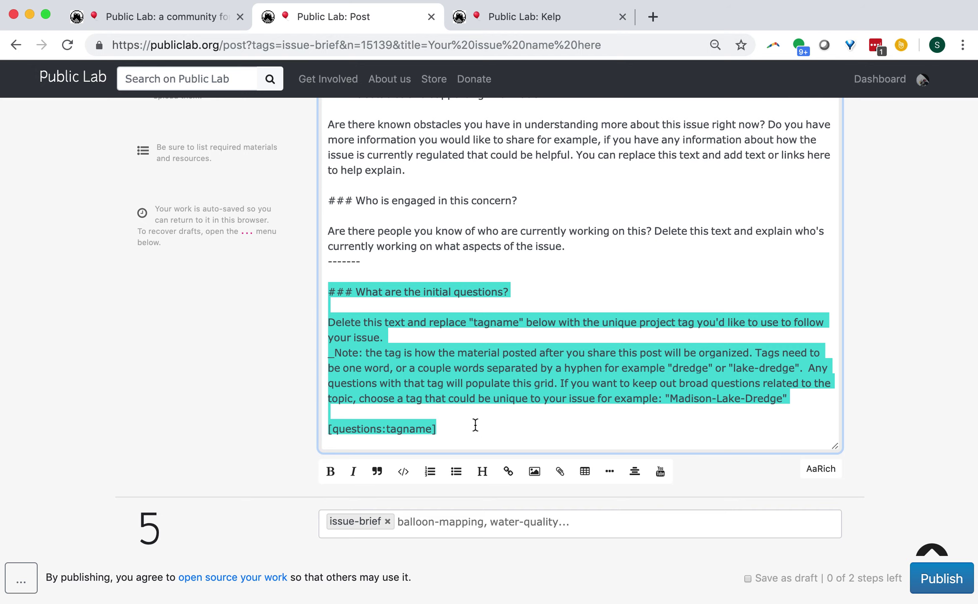
click(460, 425)
drag(329, 322, 436, 412)
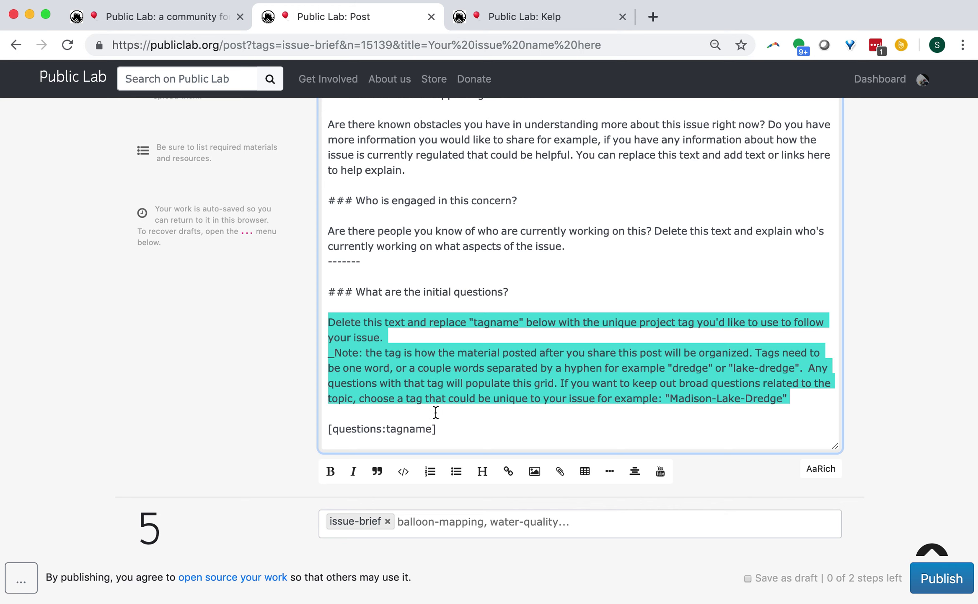
click(436, 412)
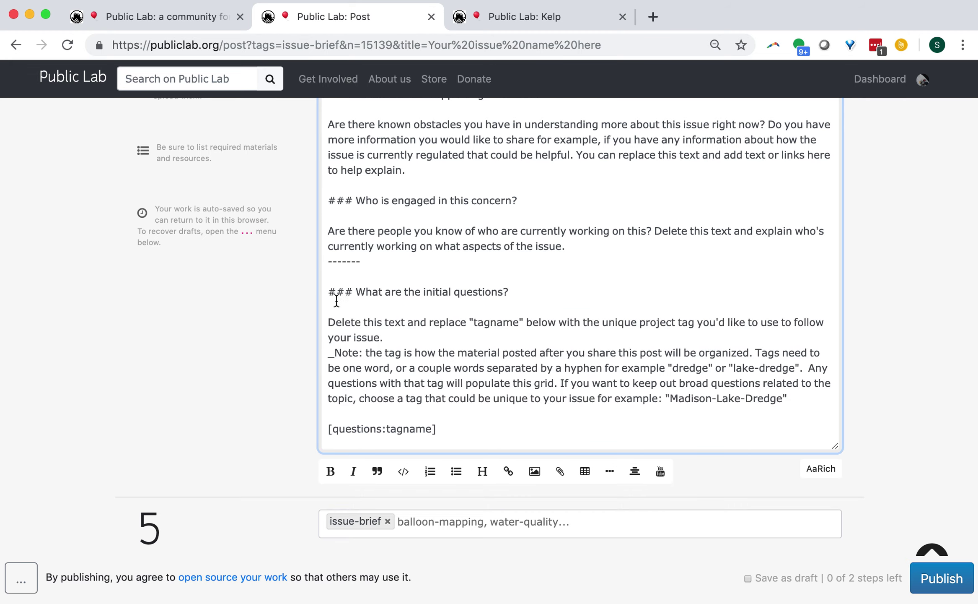
triple_click(368, 326)
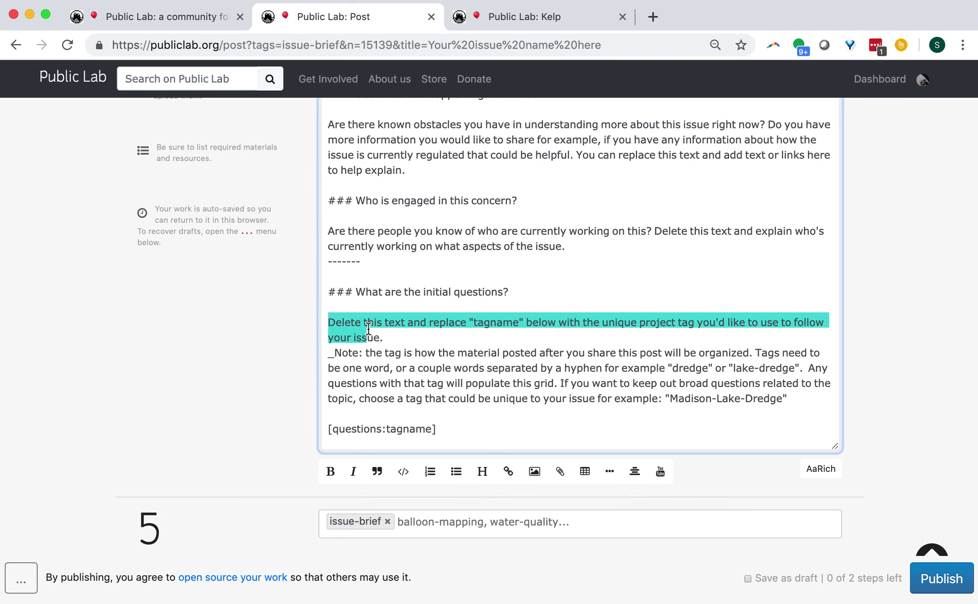
click(368, 326)
drag(475, 323, 497, 323)
drag(609, 322, 677, 322)
click(677, 322)
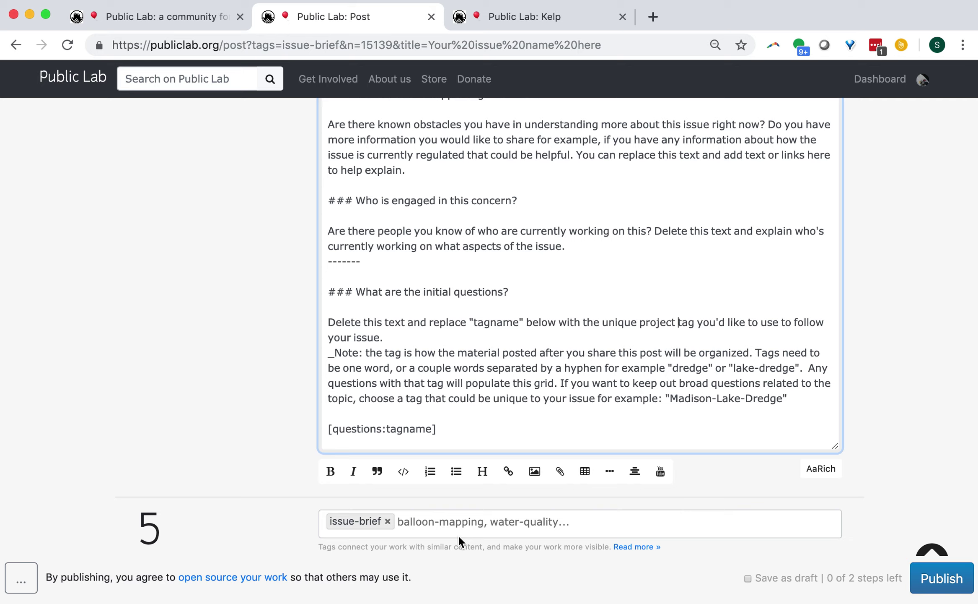
Replace tagname in the questions grid code with the project tag Biosolids-PA.
mouse_move(529, 450)
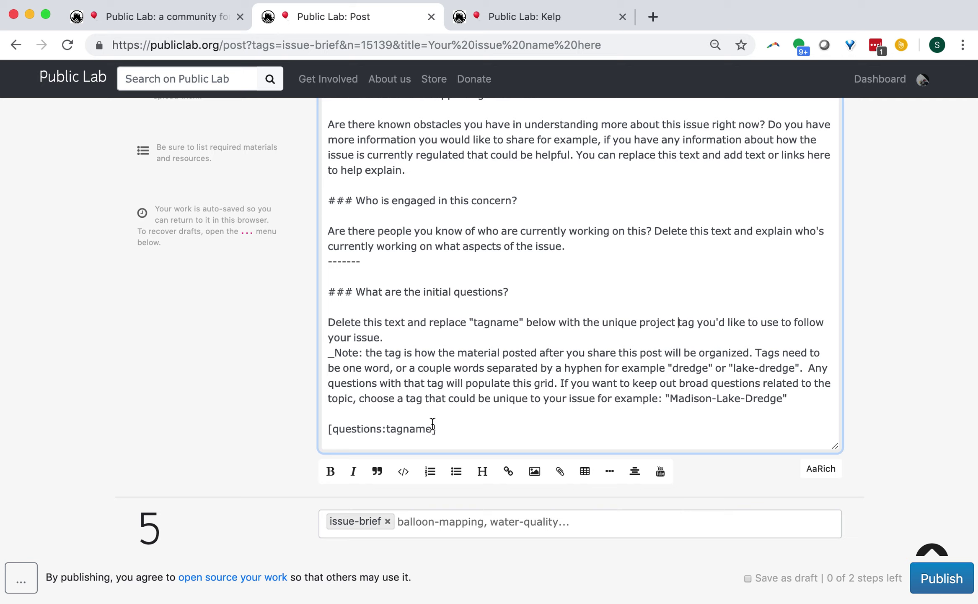
drag(432, 427, 387, 428)
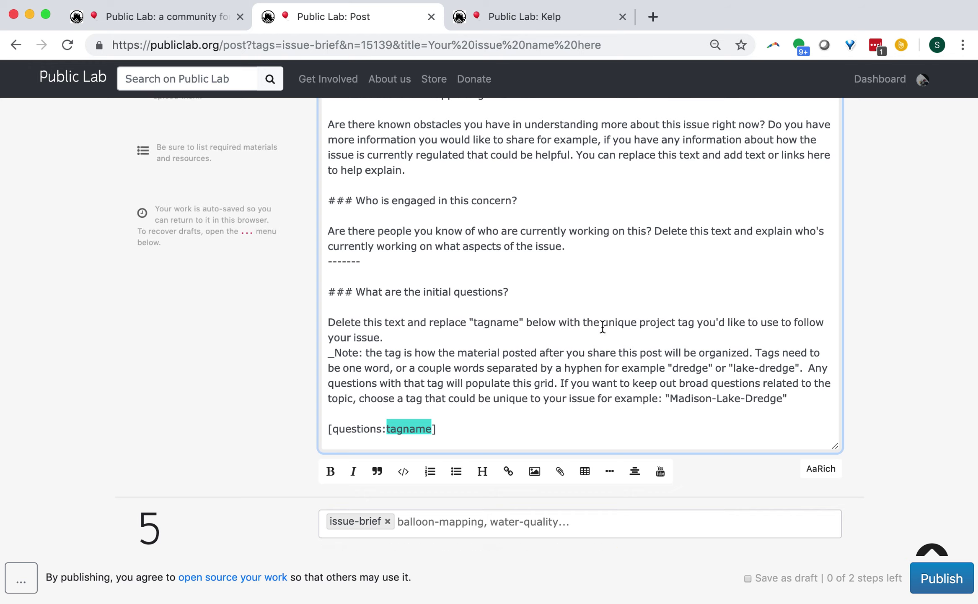
key(BackSpace)
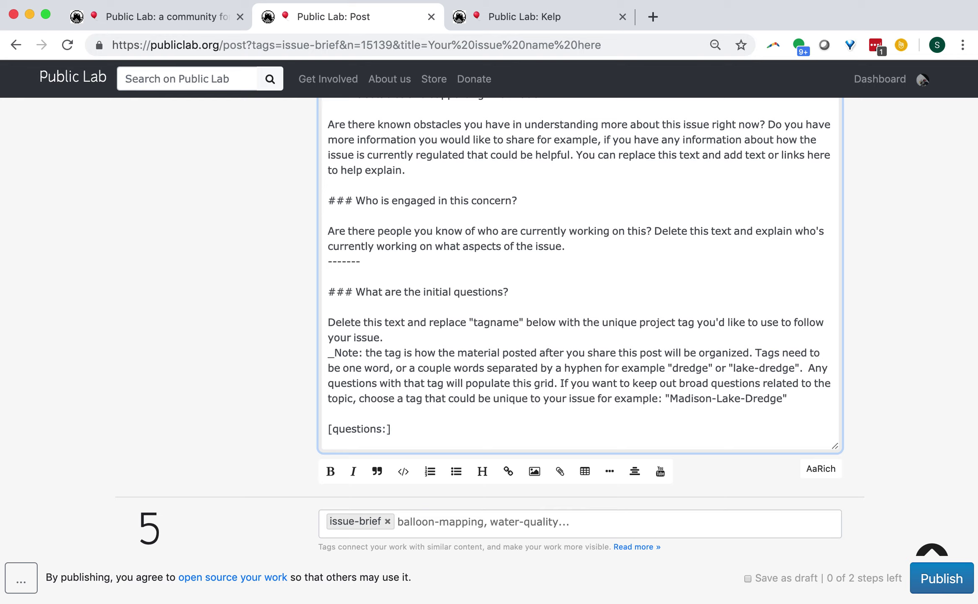
text(Biosolids-PA)
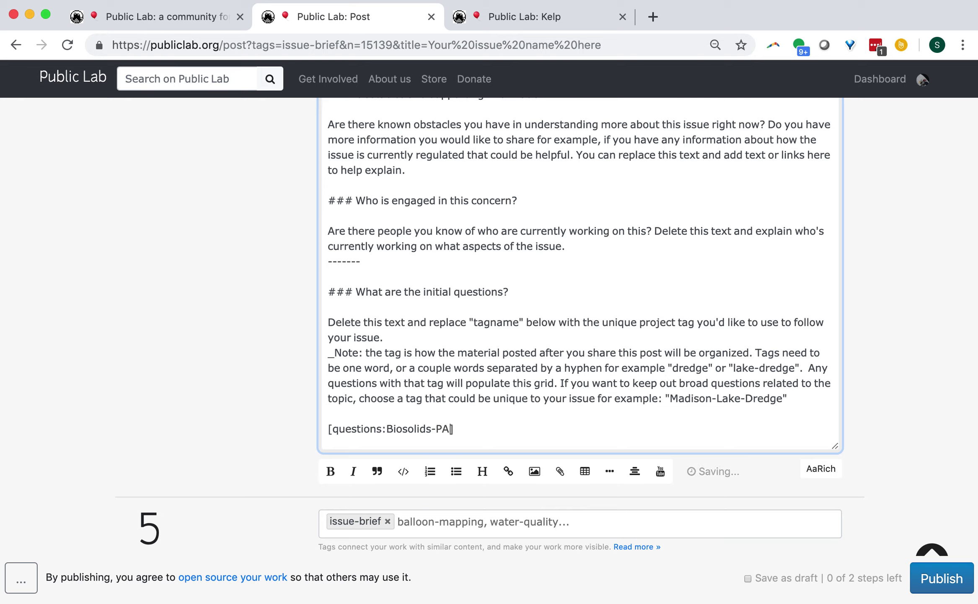
click(480, 428)
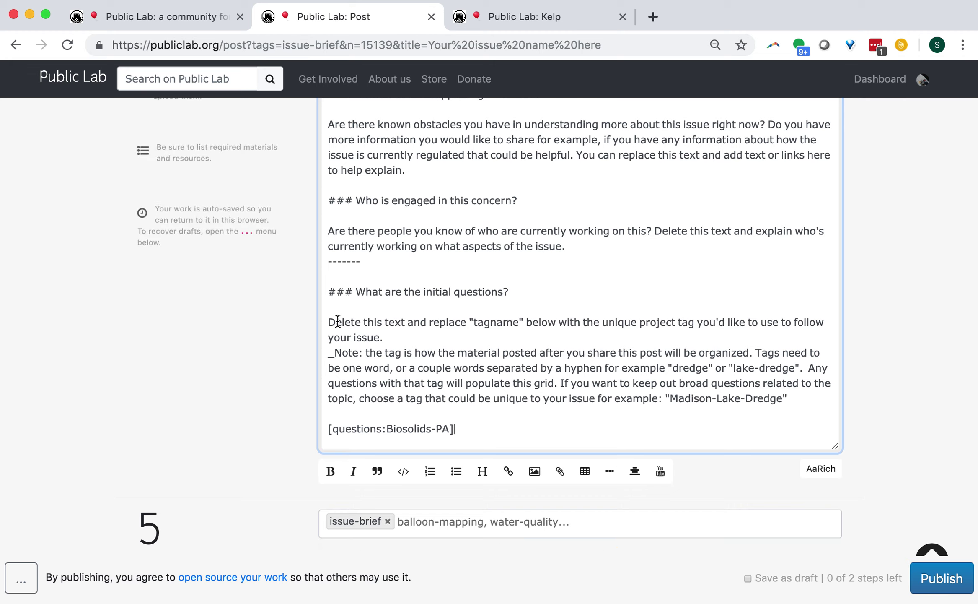
Delete the instructions and note under What are the initial questions, along with the surplus blank lines.
drag(328, 322, 792, 398)
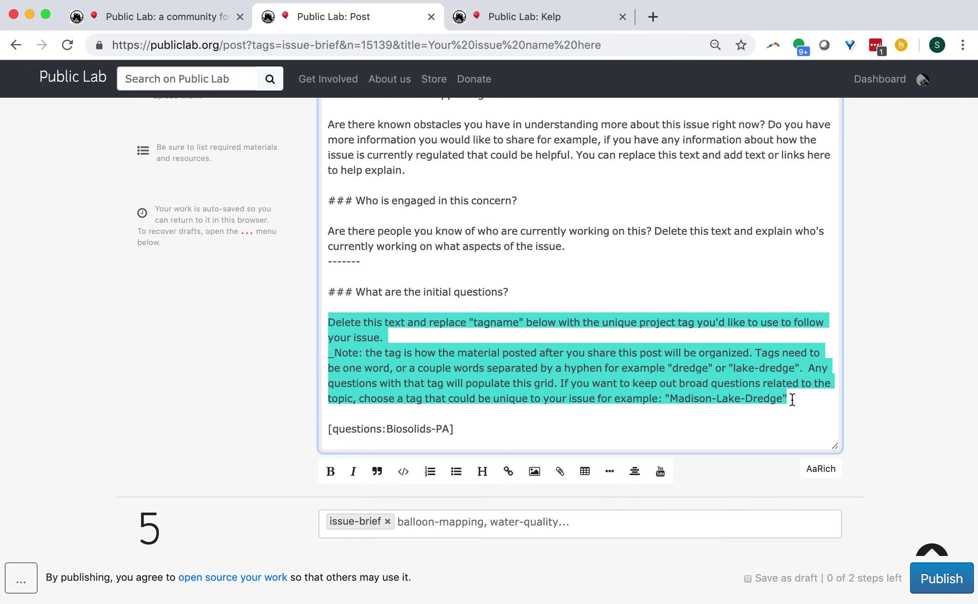
key(BackSpace)
key(BackSpace)
key(BackSpace)
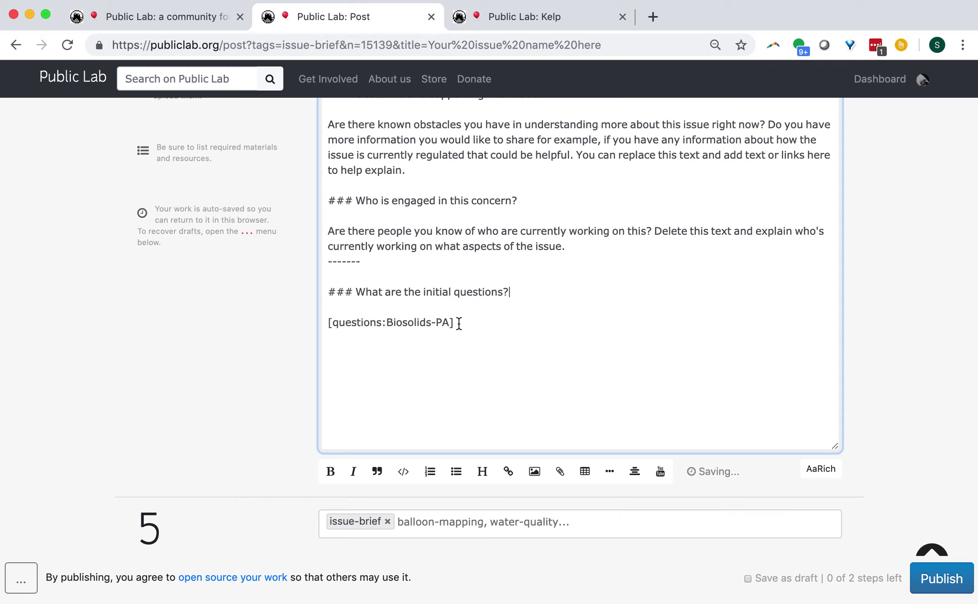
Review the published Kelp issue brief from its introduction down to the initial questions grid and comments.
click(500, 18)
scroll(414, 222, up, 2)
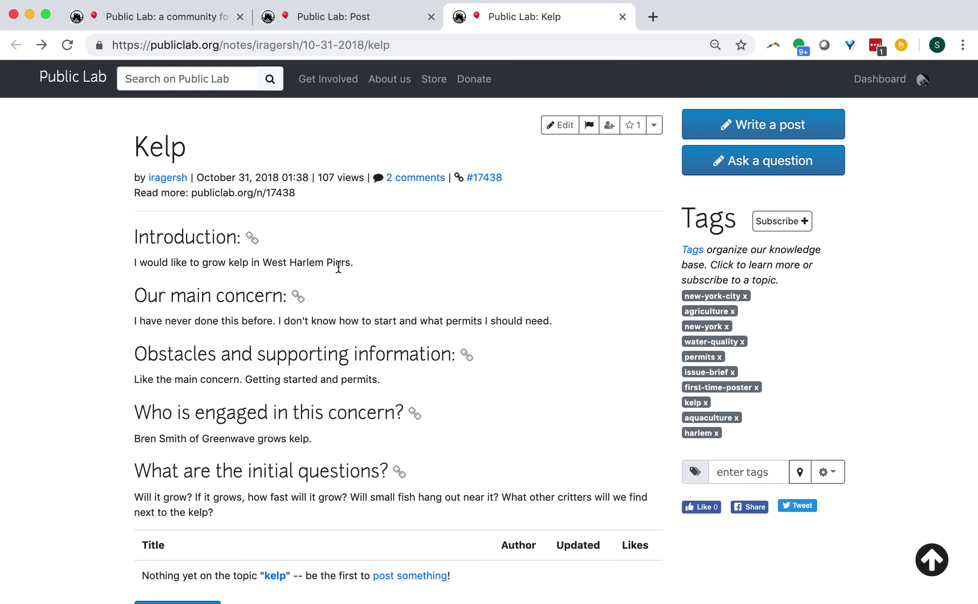
scroll(409, 292, down, 3)
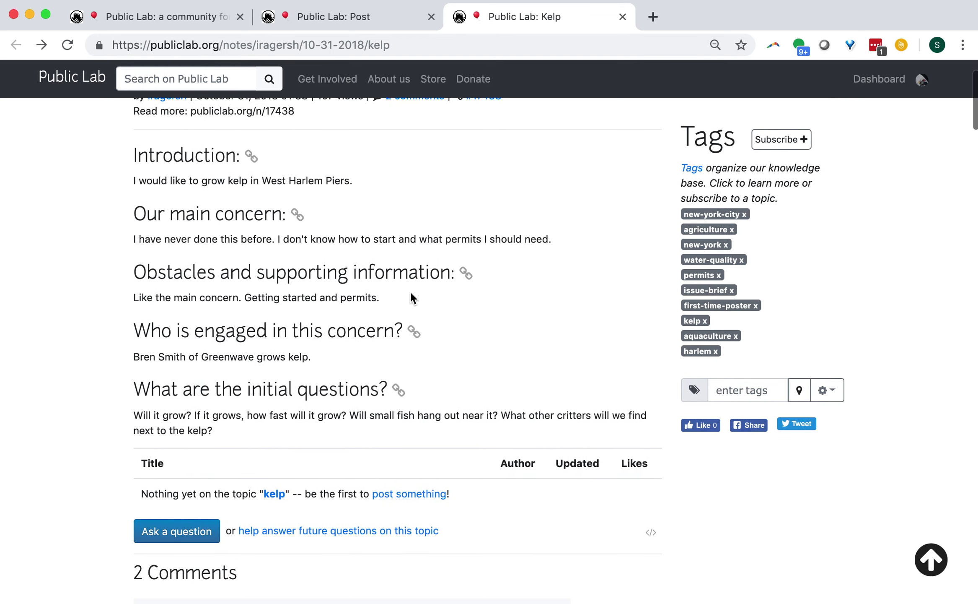
scroll(409, 293, down, 3)
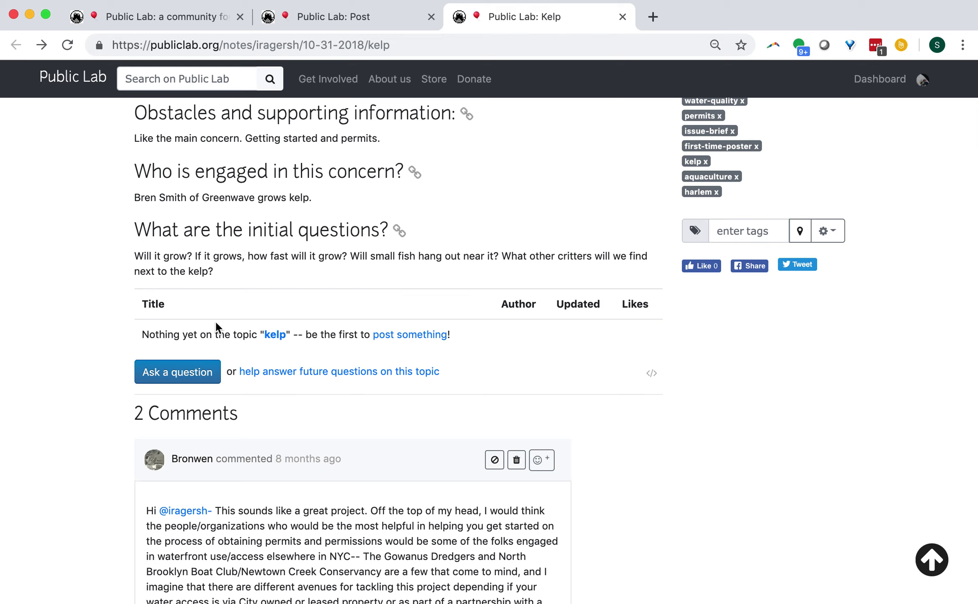
Start a new question from the Kelp brief's question grid and title it "Can kelp act as a bioremediator?".
click(181, 378)
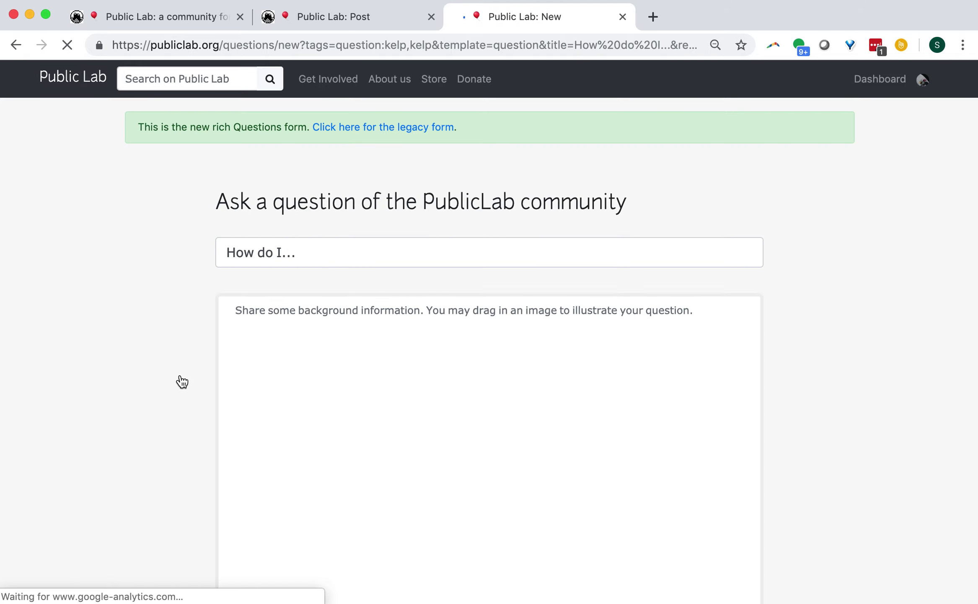
click(317, 253)
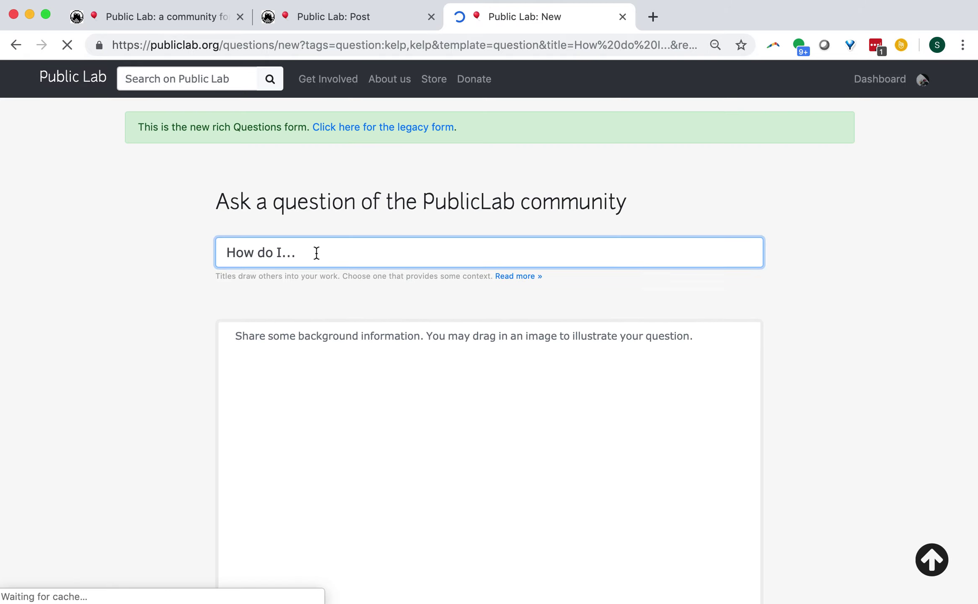
drag(317, 253, 169, 259)
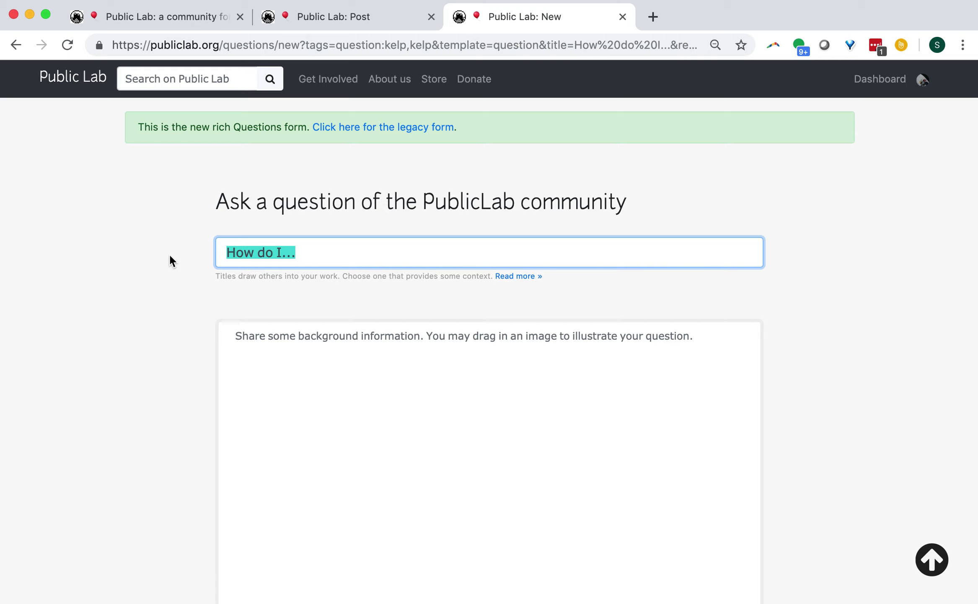
key(BackSpace)
click(170, 257)
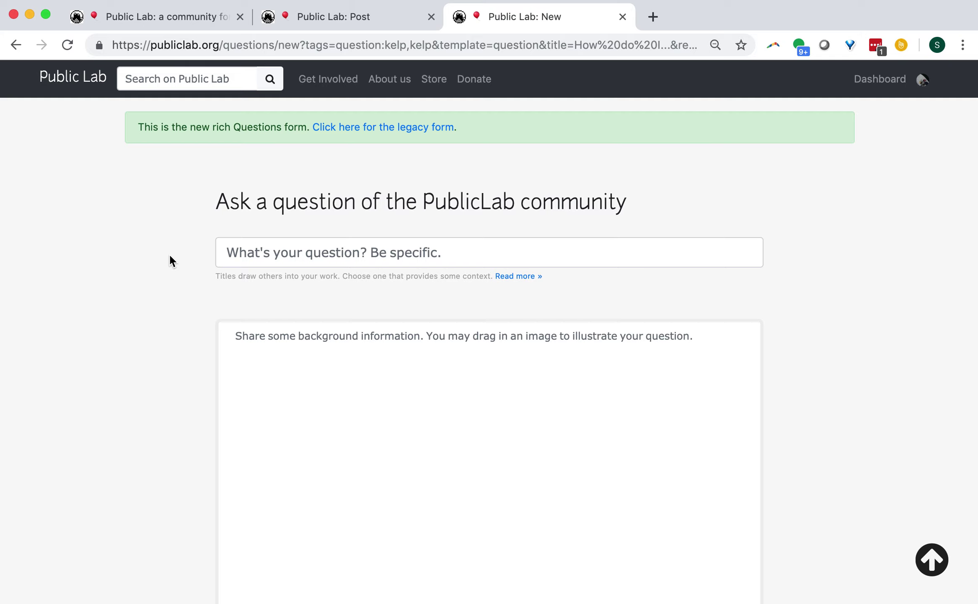
click(267, 261)
text(Can )
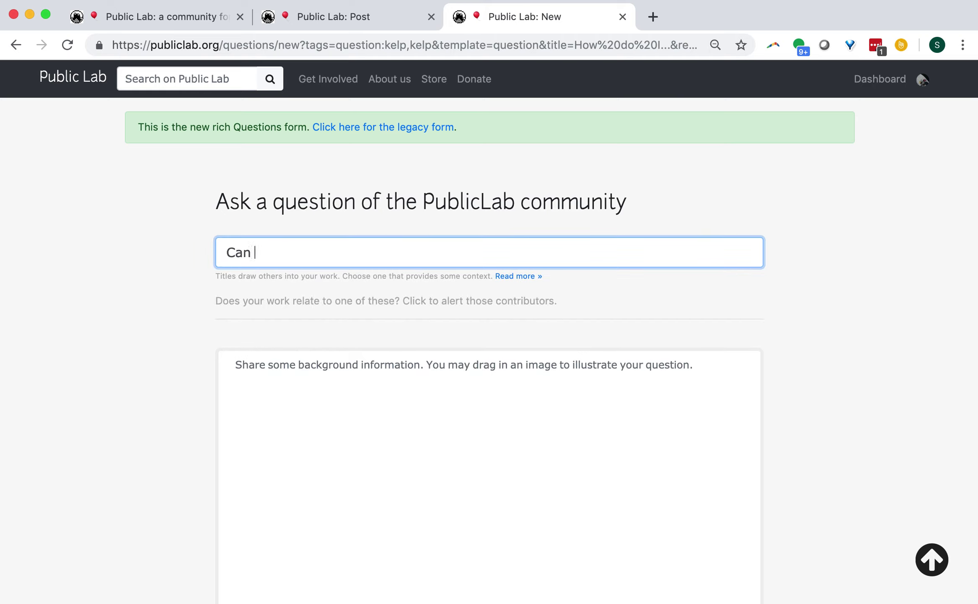
text(kelp act as a bioremediator?)
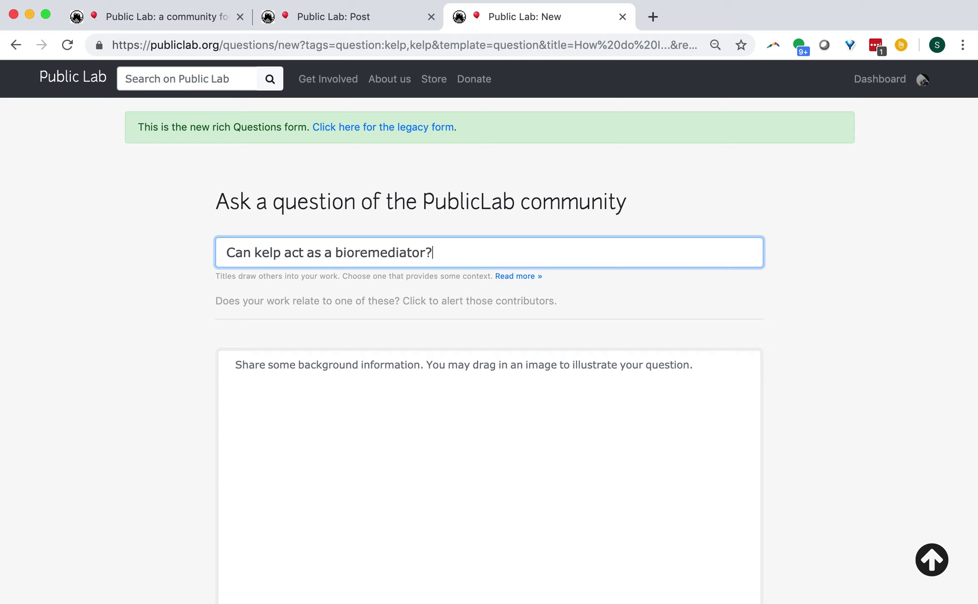
Enter the question's background information, beginning "I recently read an issue brief about kelp in".
click(372, 431)
text(I recently )
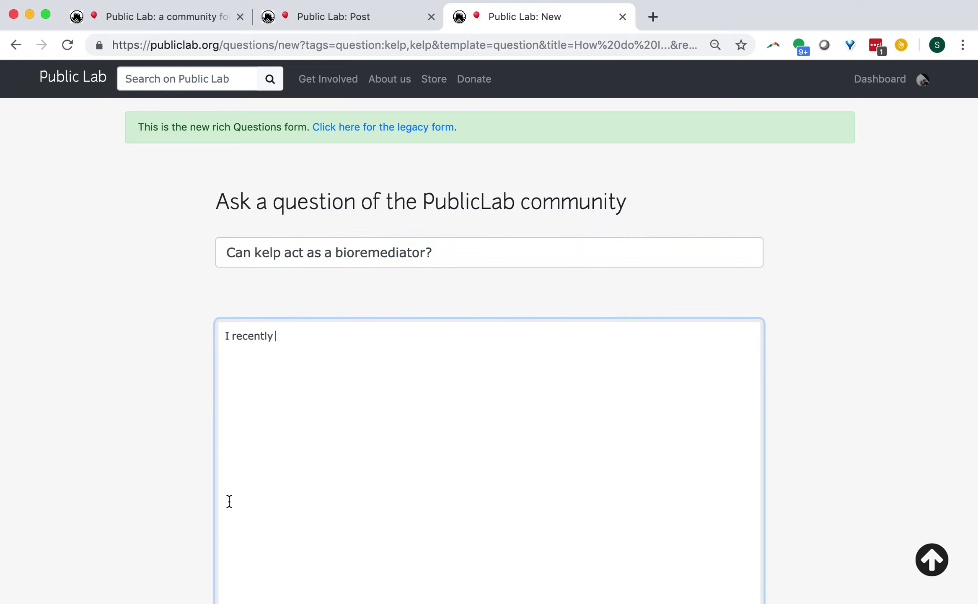
text(read an issue brie)
text(f about)
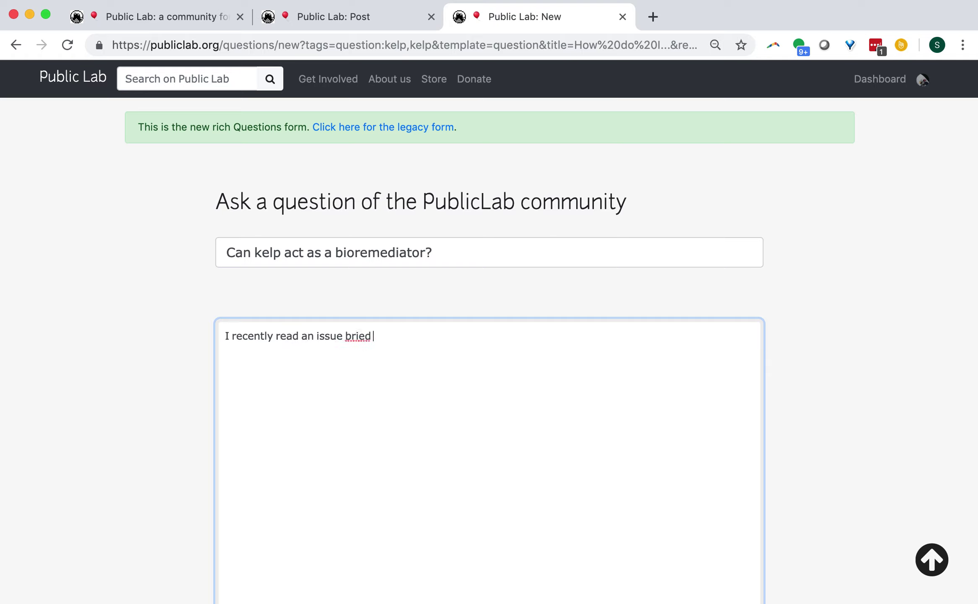
text( kelp in)
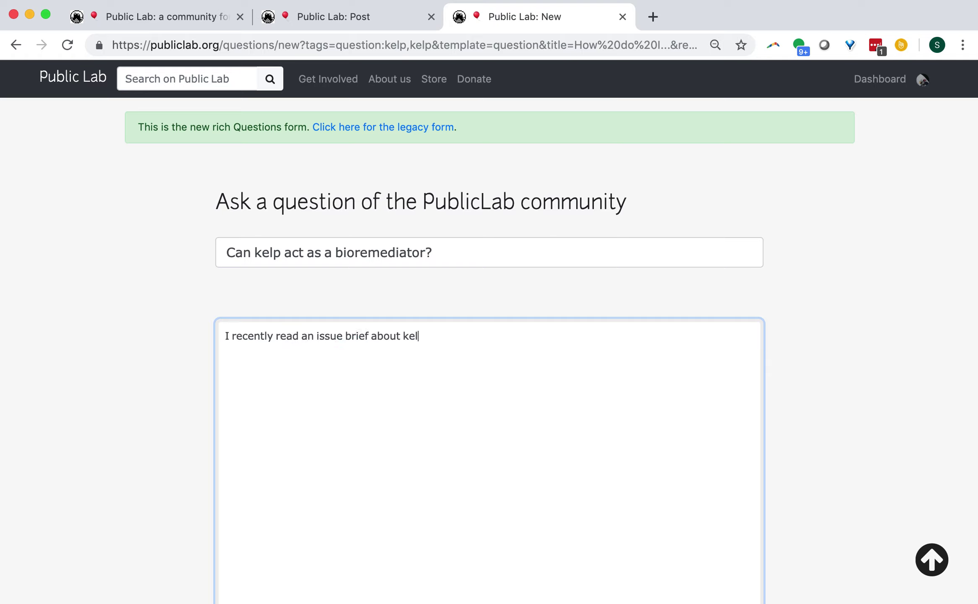